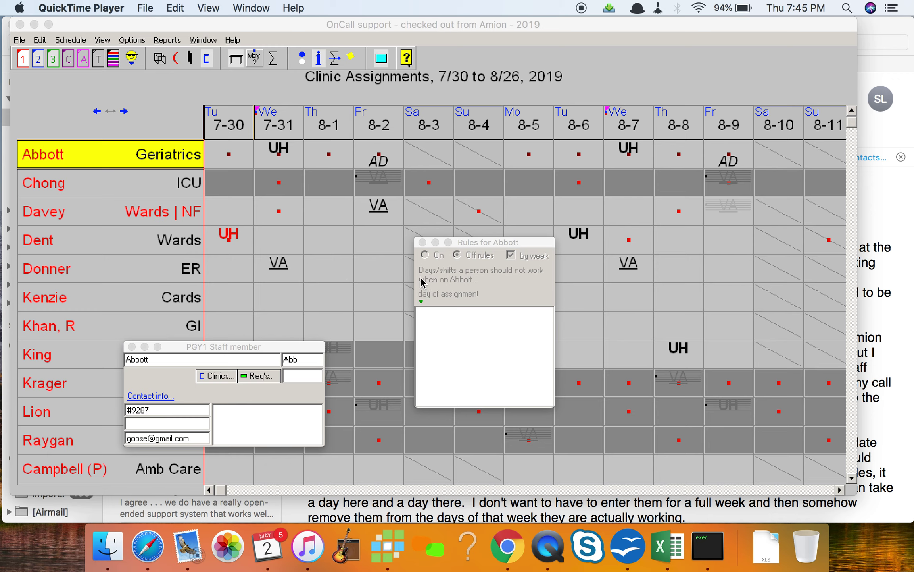
# - Close the staff rules window and review the customer's scheduling questions in Mail
pyautogui.click(422, 244)
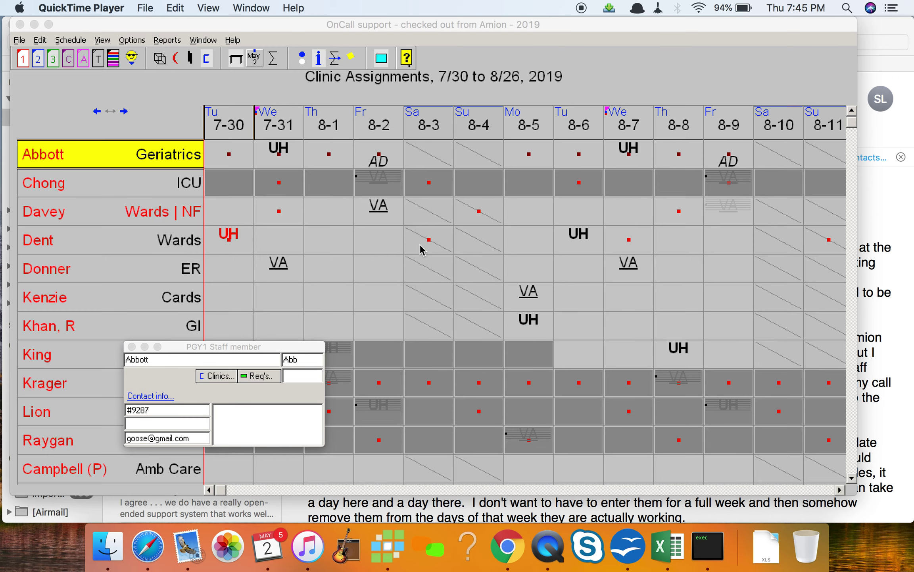
pyautogui.press('super+Tab')
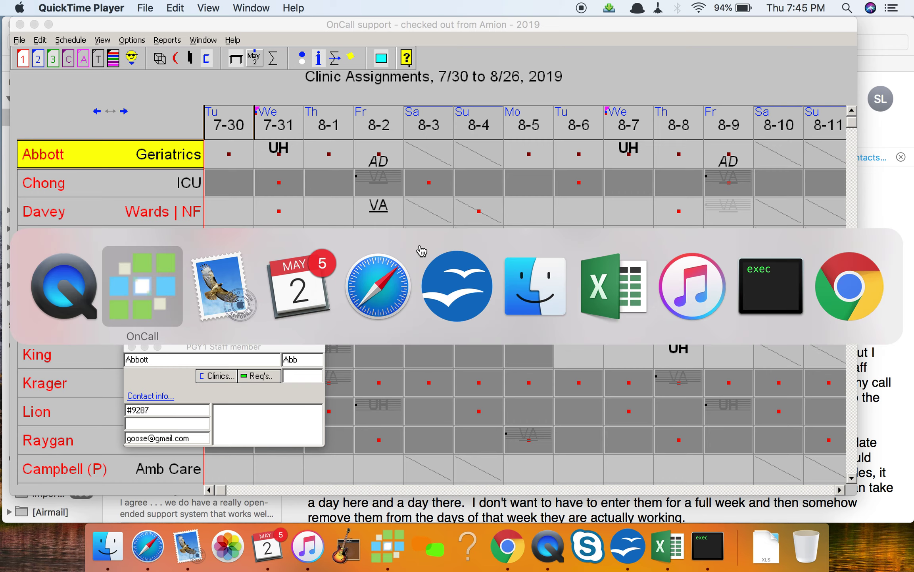
pyautogui.press('super+Tab')
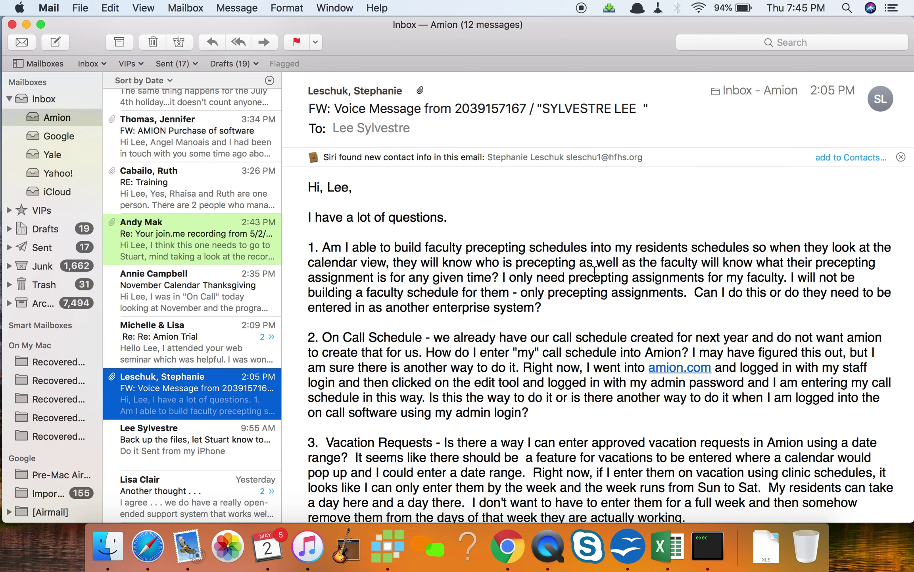
pyautogui.press('super+Tab')
pyautogui.press('super+Tab')
# - Show the 7/1–7/31 shift schedule as a daily grid by service with compact rows
pyautogui.press('Tab')
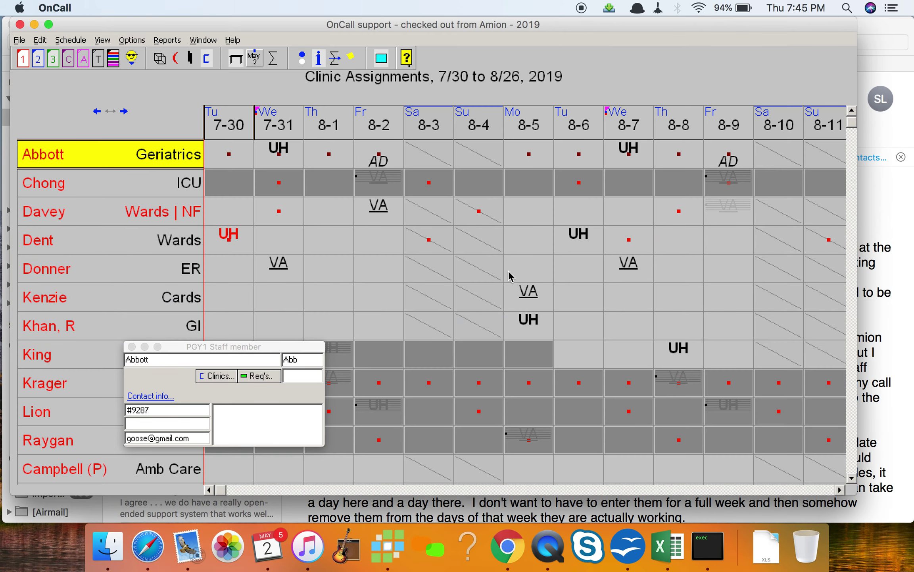
pyautogui.moveTo(104, 169); pyautogui.dragTo(102, 160)
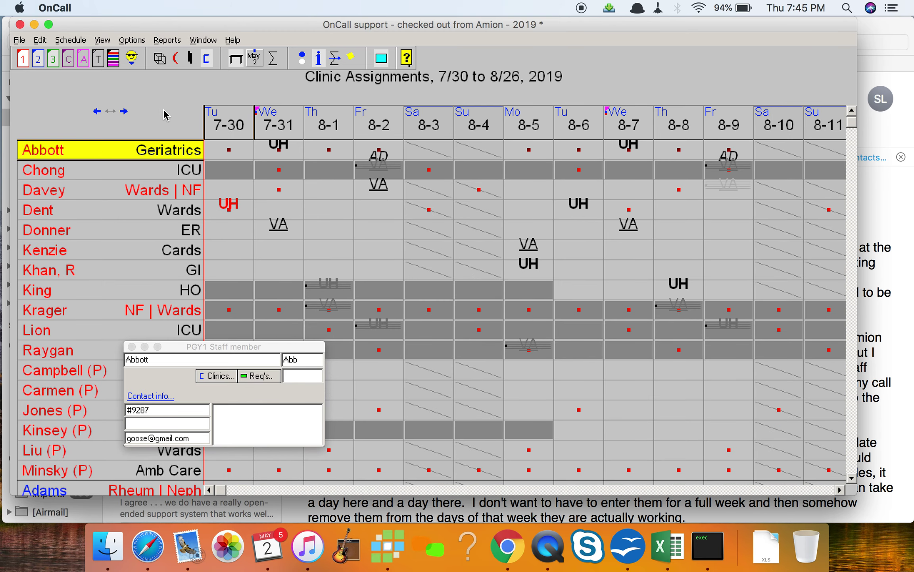
pyautogui.click(163, 60)
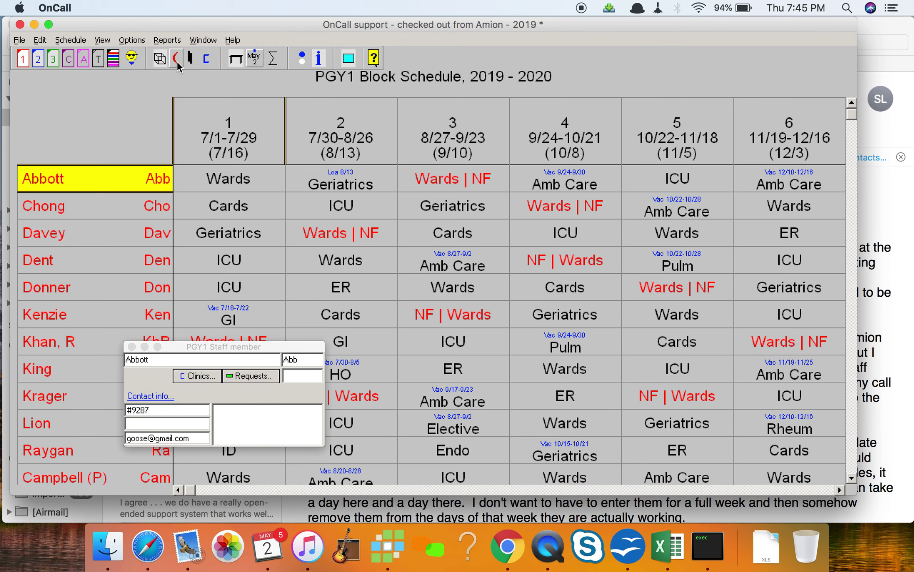
pyautogui.click(175, 60)
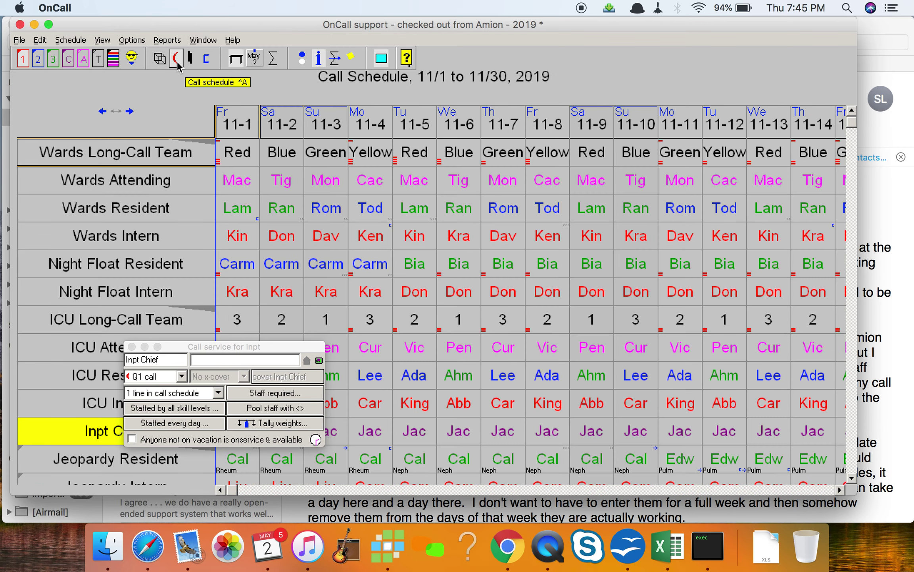
pyautogui.click(189, 61)
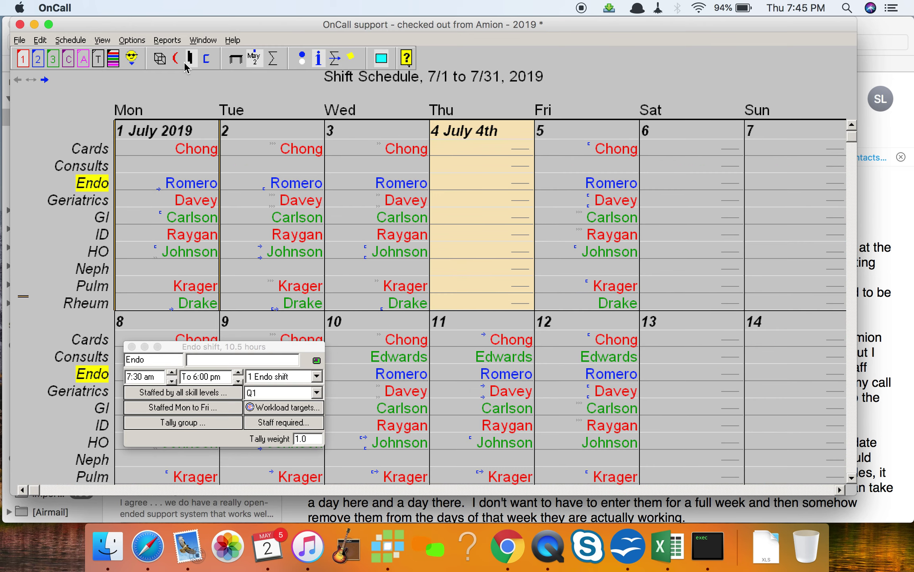
pyautogui.click(237, 60)
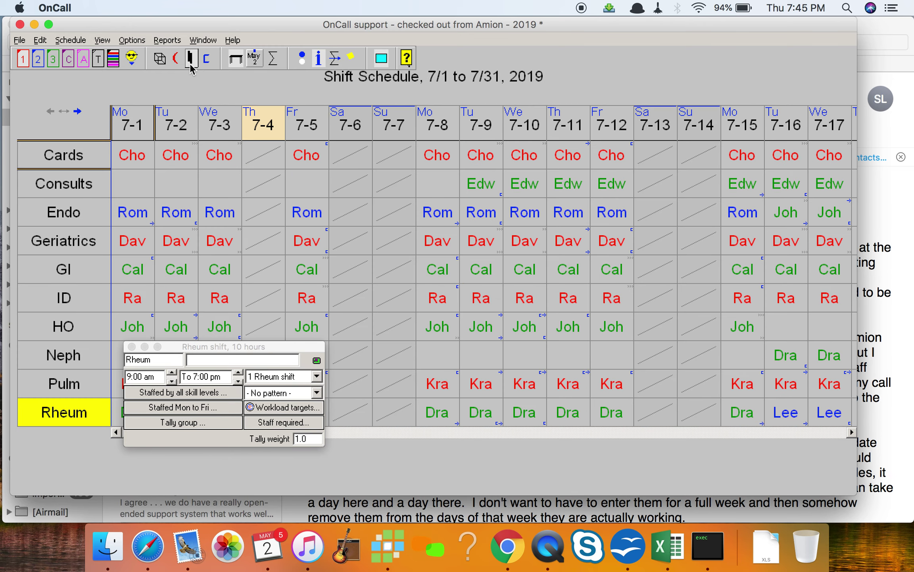
pyautogui.moveTo(67, 168); pyautogui.dragTo(66, 155)
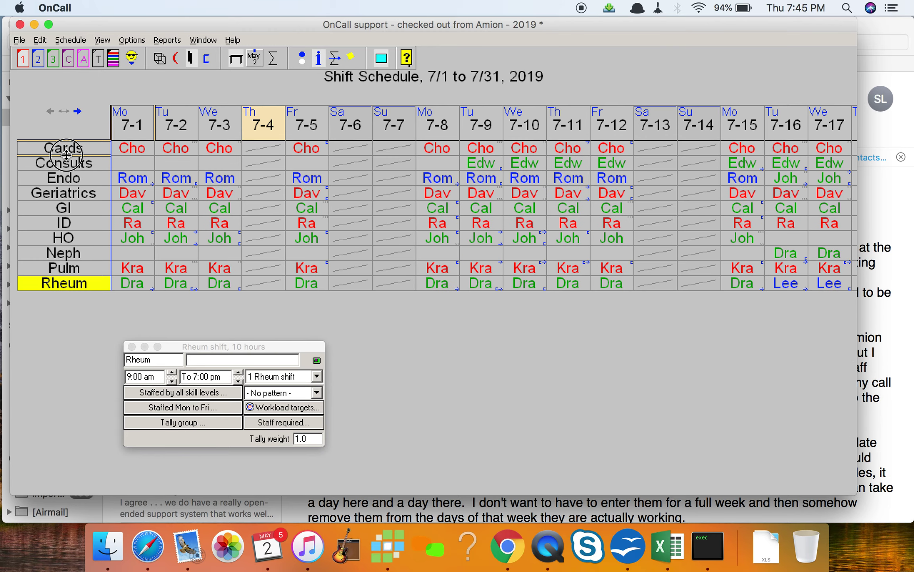
# - Add the services 'Dr. John' and 'Dr. Smith' in General setup's Services list
pyautogui.click(21, 41)
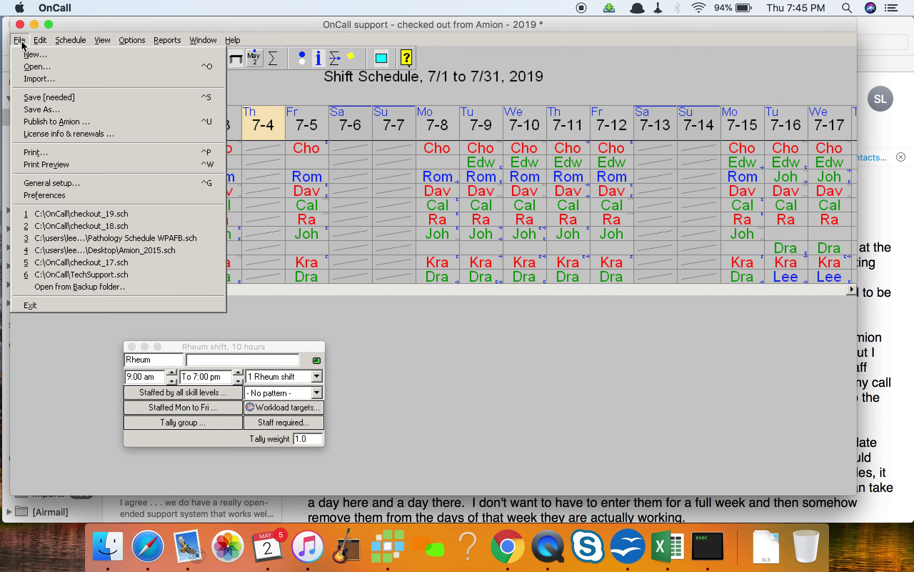
pyautogui.click(73, 188)
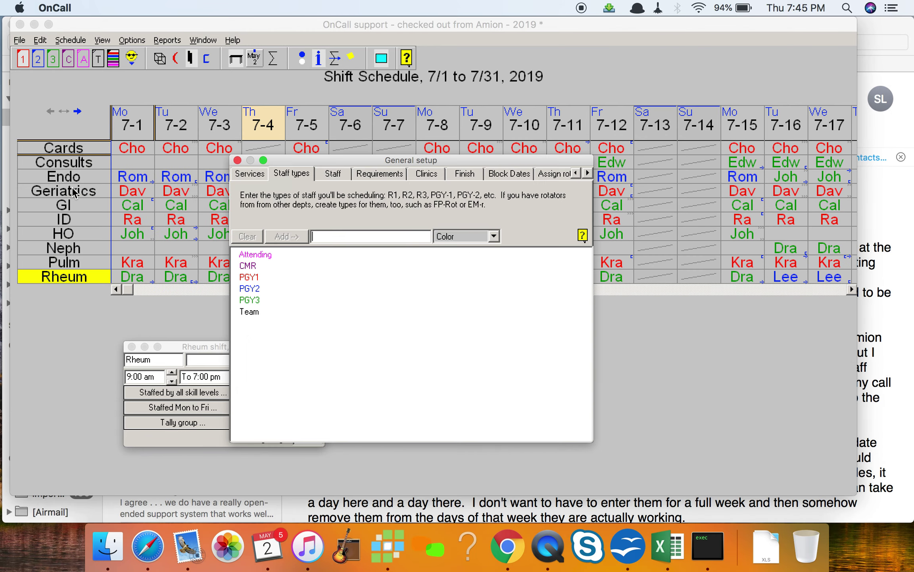
pyautogui.click(261, 175)
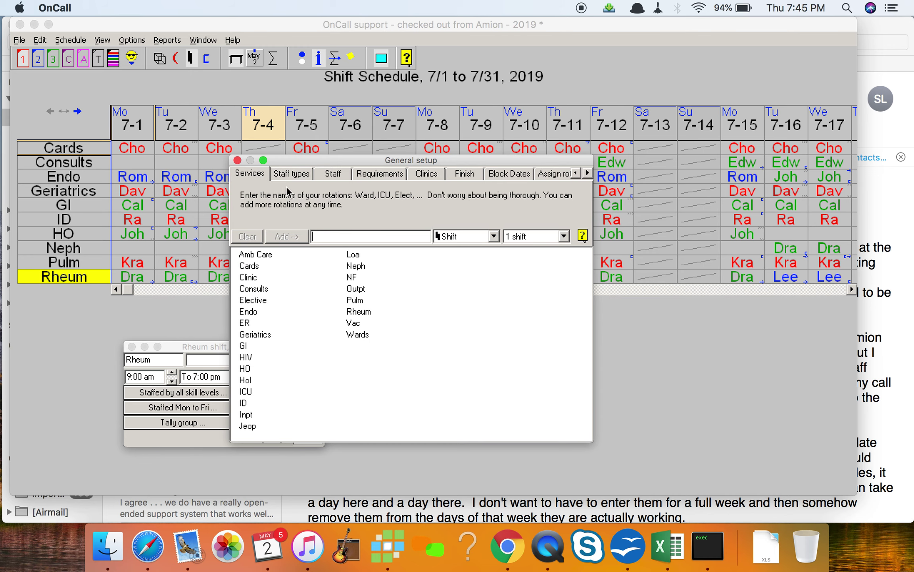
pyautogui.click(342, 238)
pyautogui.write('Dr. John')
pyautogui.click(296, 238)
pyautogui.write('Dr. Smith')
pyautogui.click(296, 238)
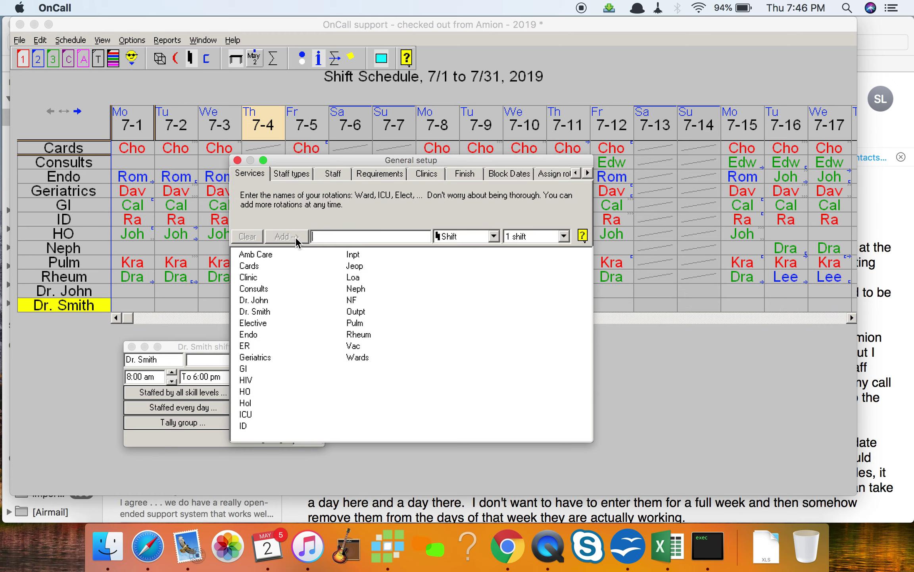
pyautogui.click(237, 159)
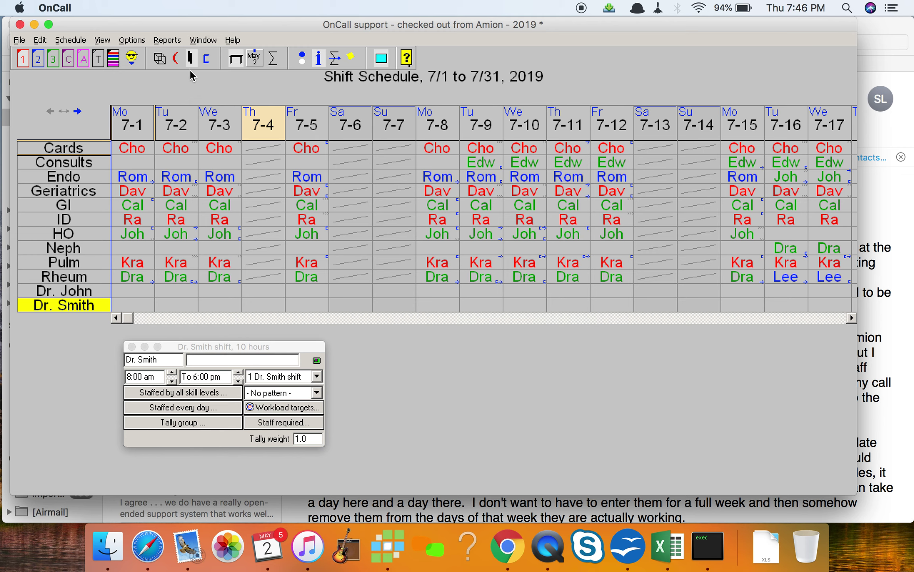
# - Assign a staff member from All staff to the Dr. John row on 7-2
pyautogui.click(168, 294)
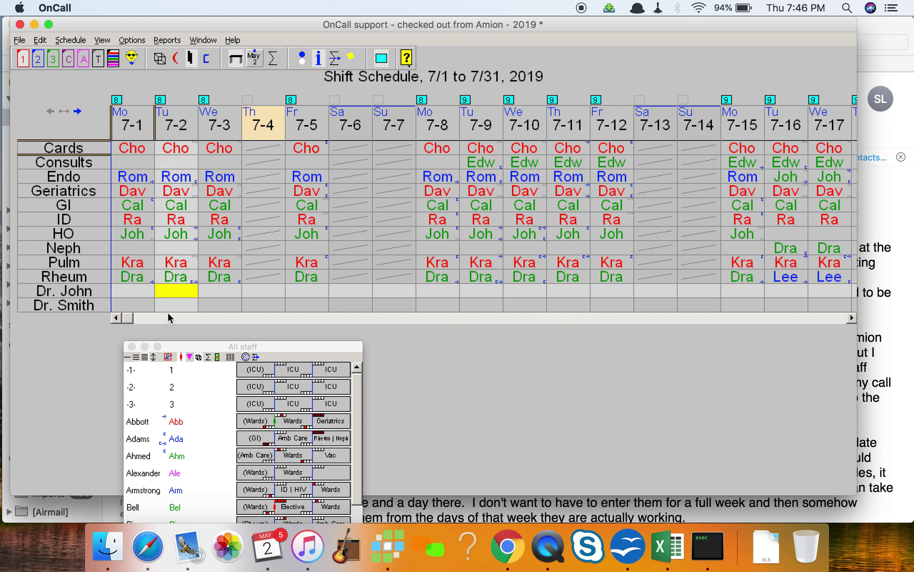
pyautogui.click(138, 439)
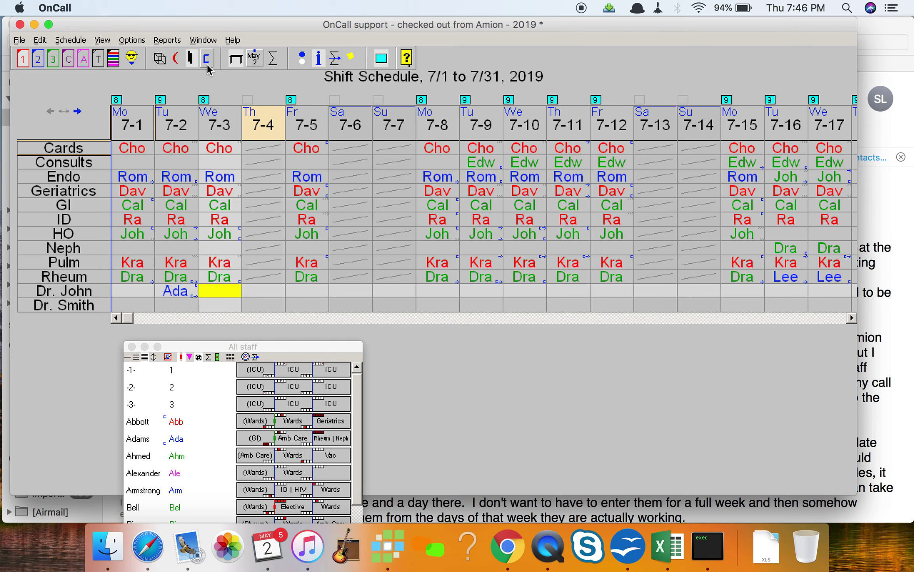
pyautogui.click(177, 63)
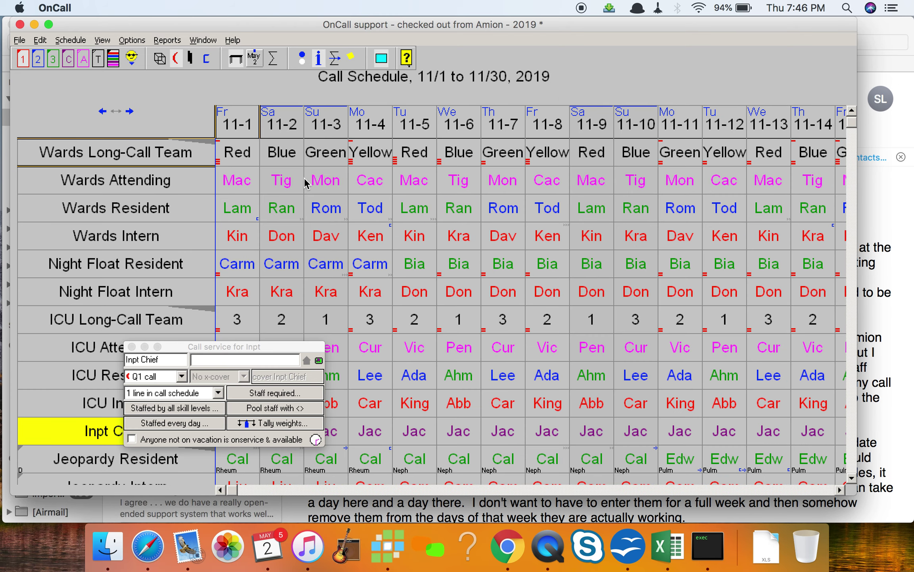
pyautogui.click(297, 184)
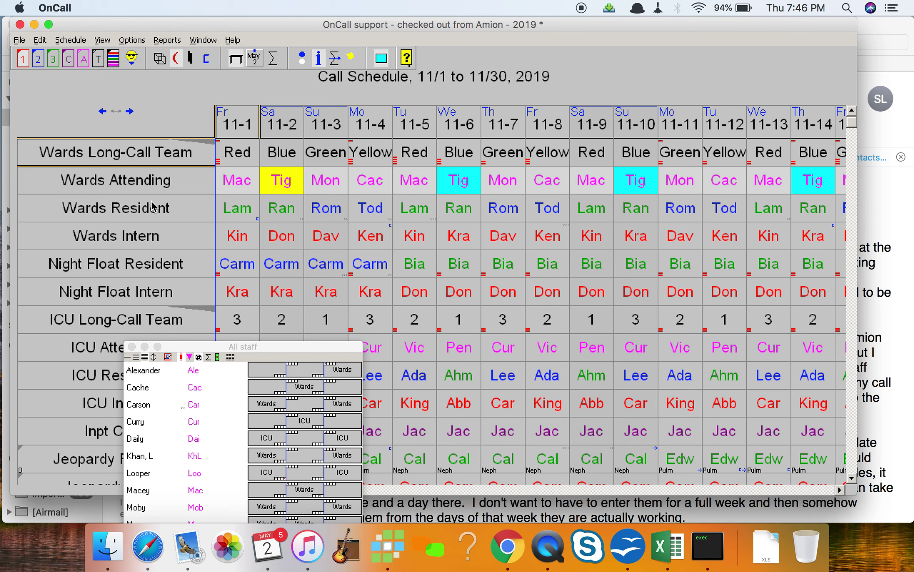
pyautogui.rightClick(277, 184)
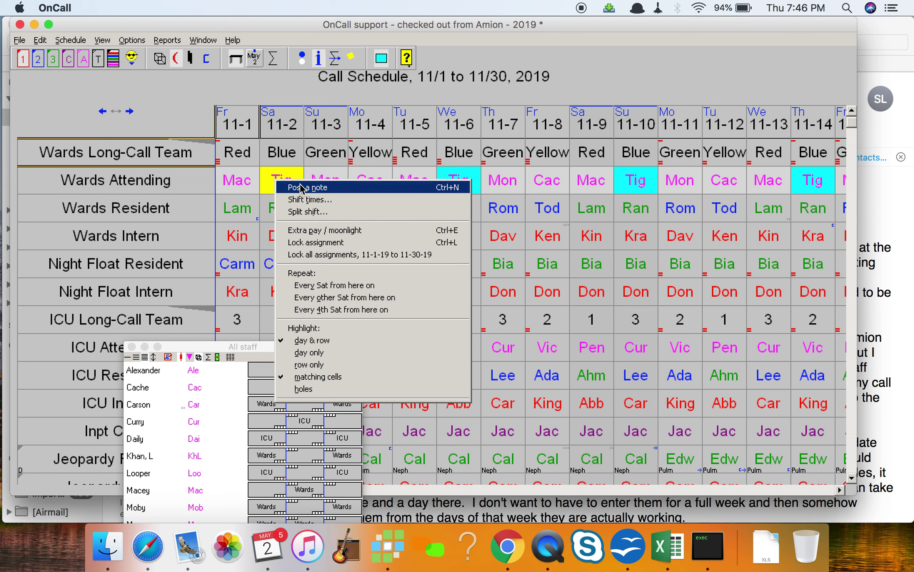
pyautogui.click(287, 175)
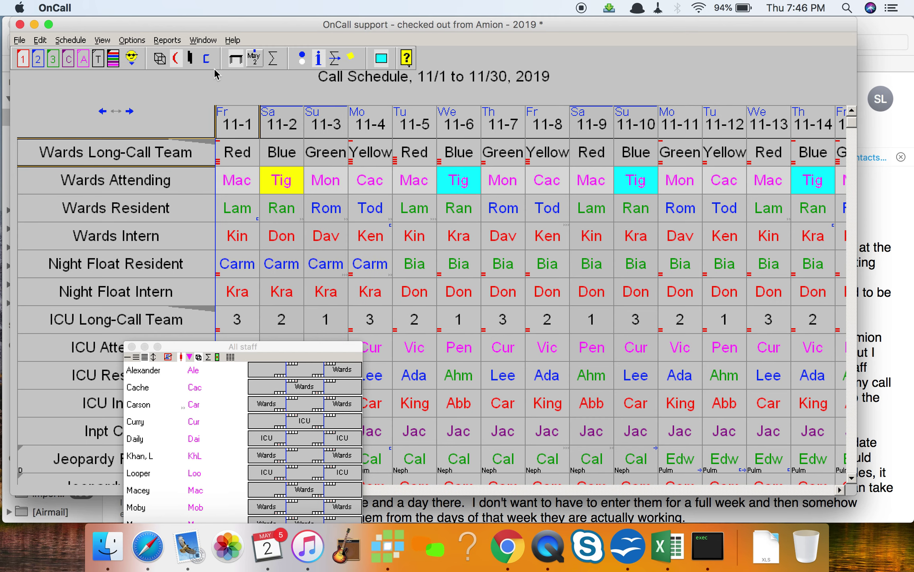
pyautogui.click(190, 58)
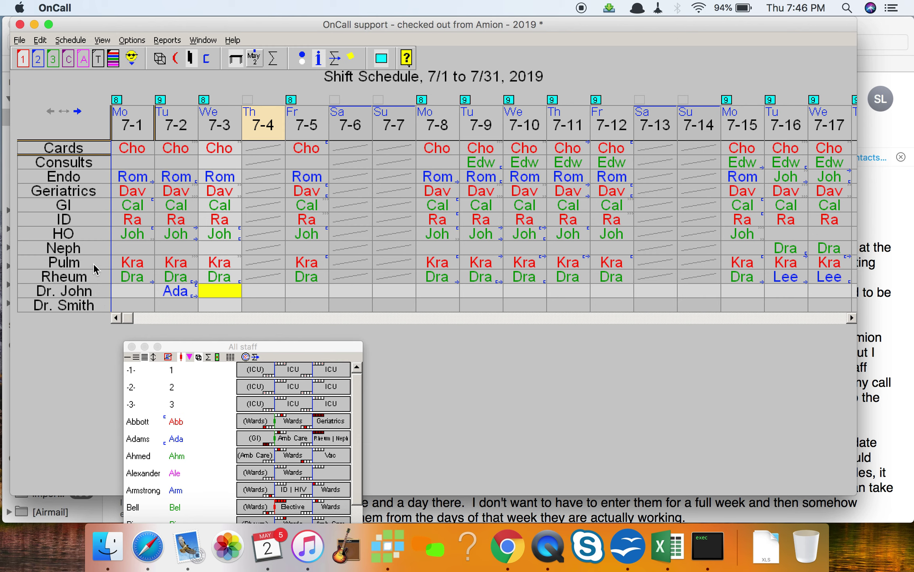
# - Limit the schedule's displayed services to just the two doctor rows
pyautogui.click(302, 58)
pyautogui.click(350, 169)
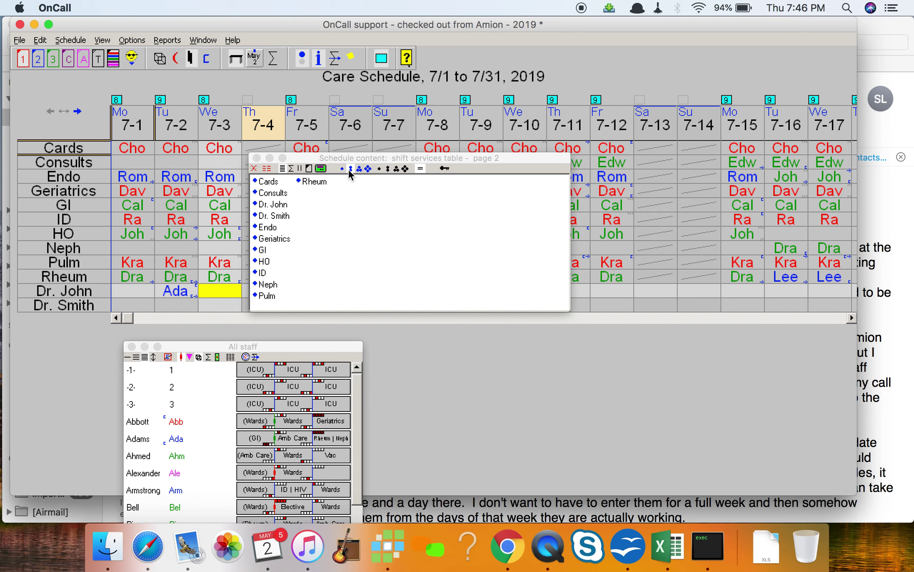
pyautogui.click(255, 168)
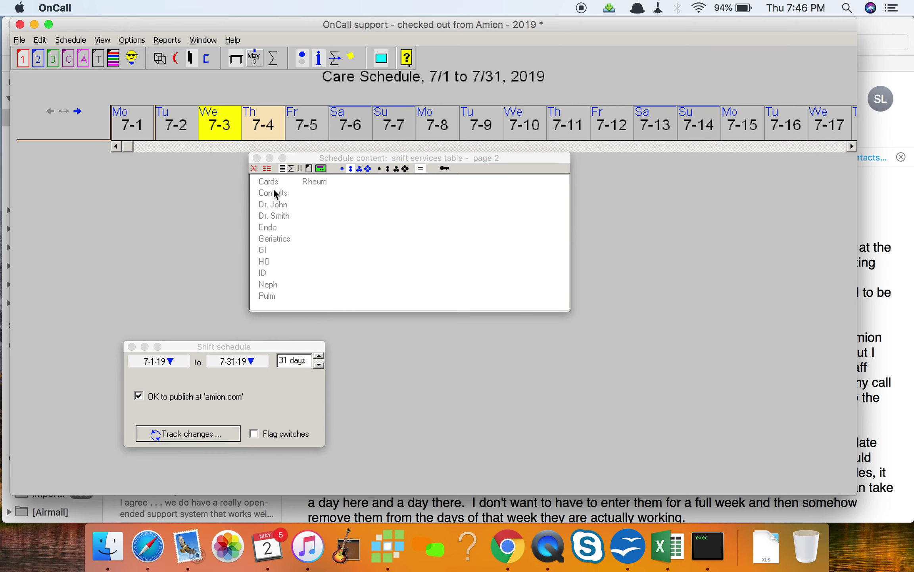
pyautogui.click(273, 201)
pyautogui.click(273, 213)
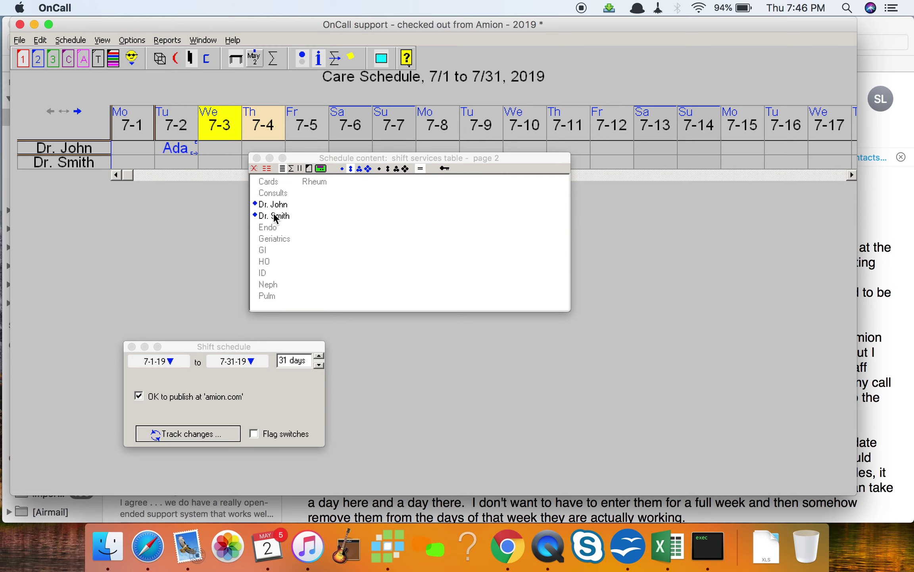
# - Change the title word 'Care' to 'Prec' and close the schedule content panel
pyautogui.click(339, 79)
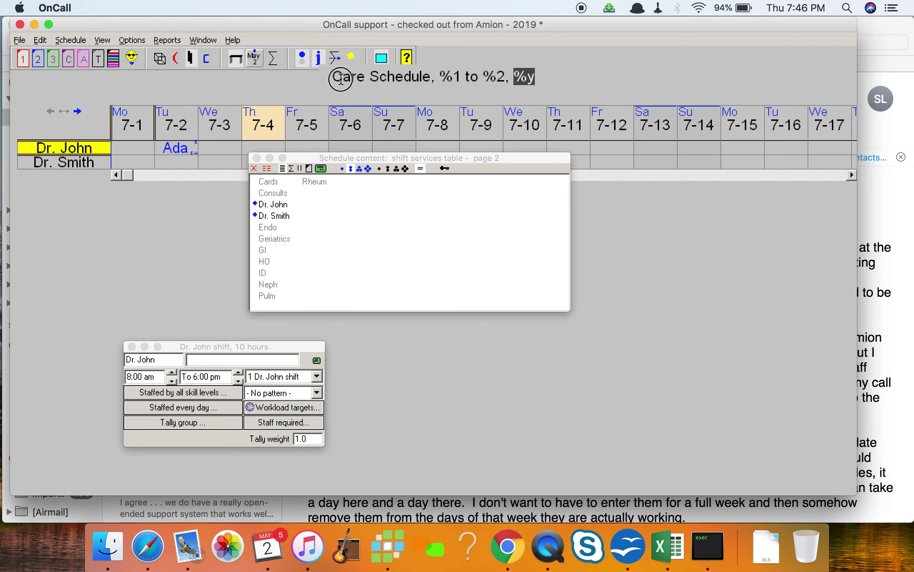
pyautogui.doubleClick(341, 77)
pyautogui.write('Prec')
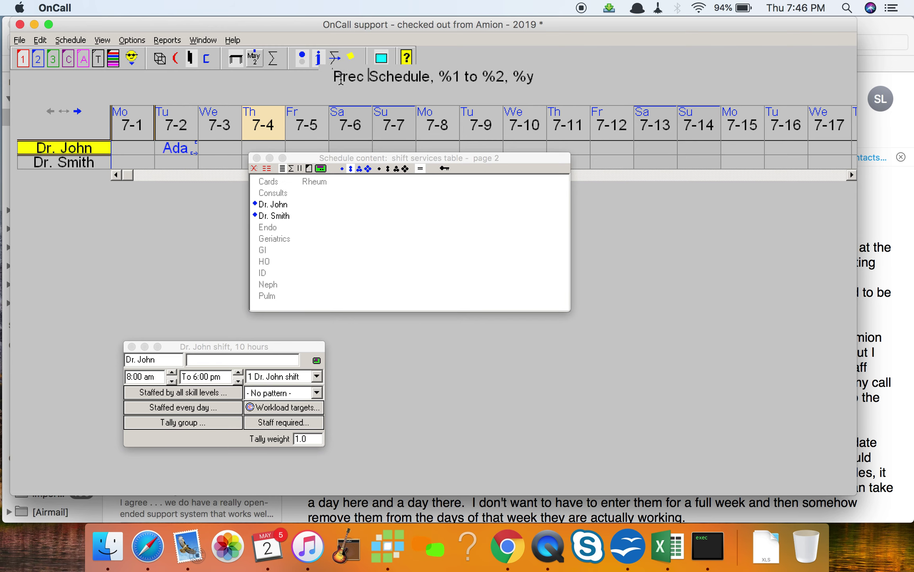
pyautogui.press('Return')
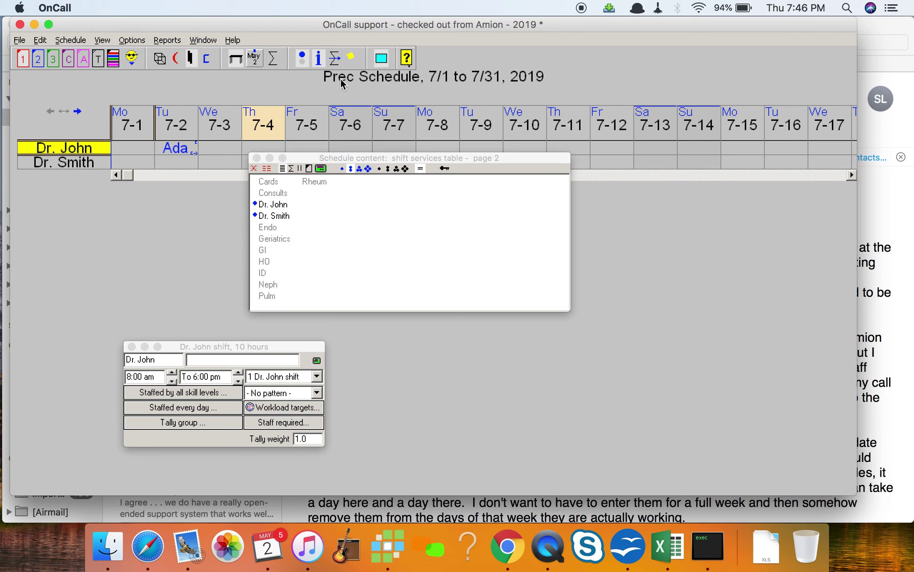
pyautogui.click(342, 169)
pyautogui.click(351, 169)
pyautogui.click(303, 60)
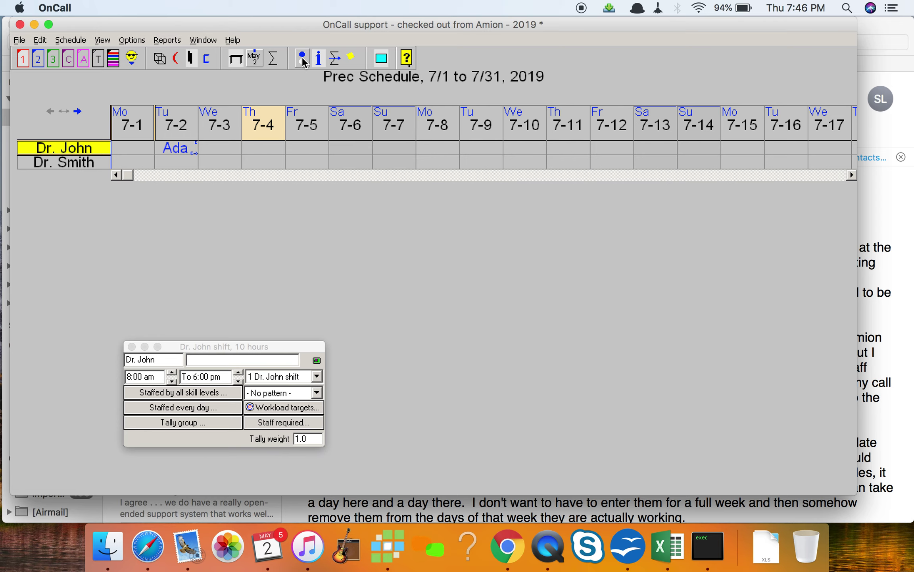
pyautogui.press('ctrl+super+Escape')
pyautogui.press('super+Tab')
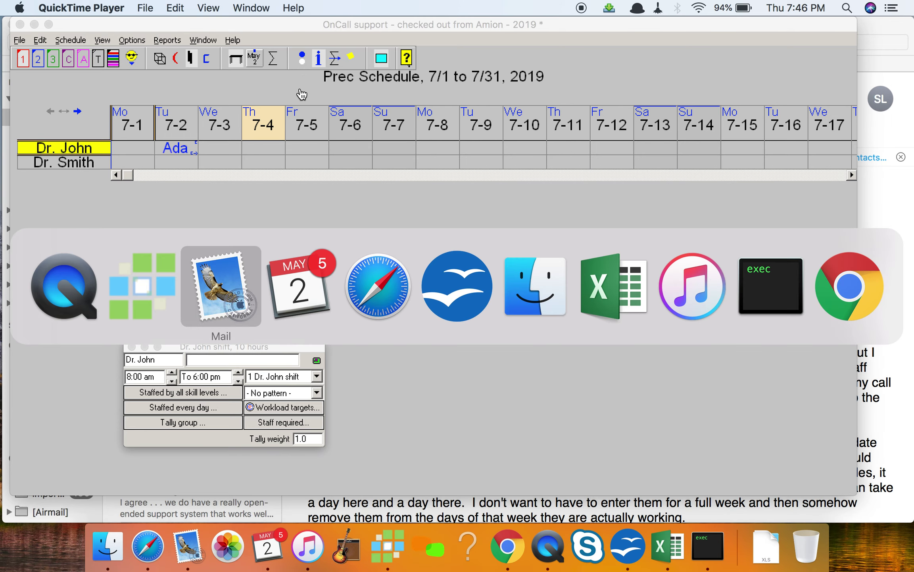
pyautogui.scroll(-5, 415, 278)
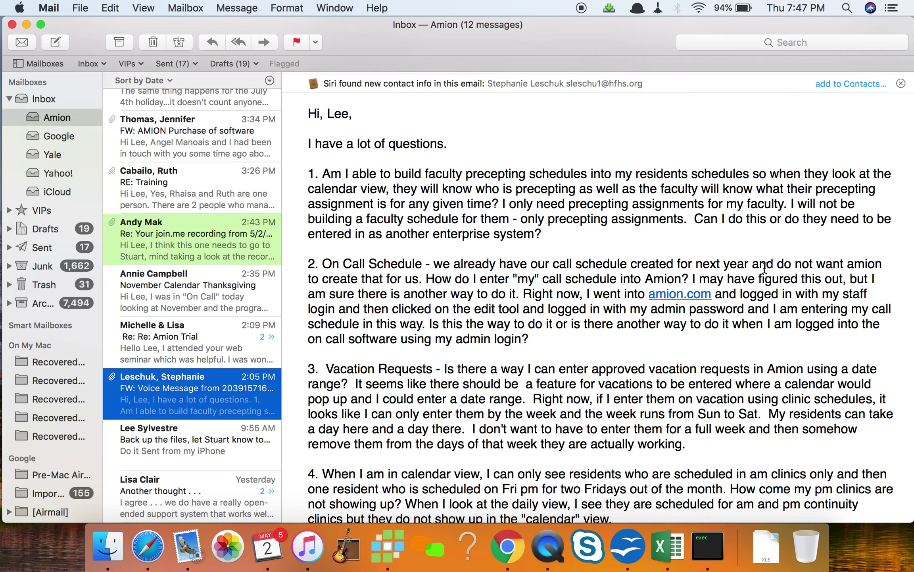
pyautogui.press('super+Tab')
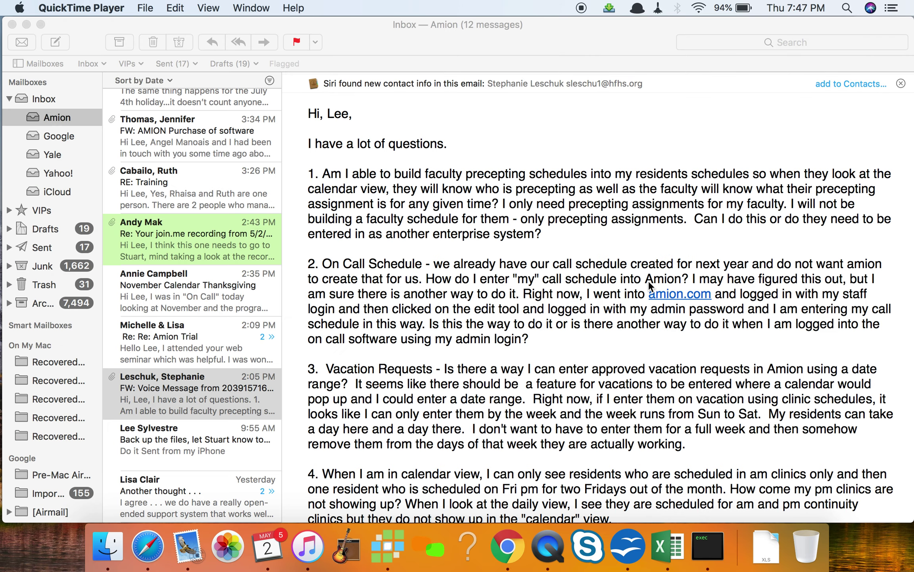
pyautogui.press('super+Tab')
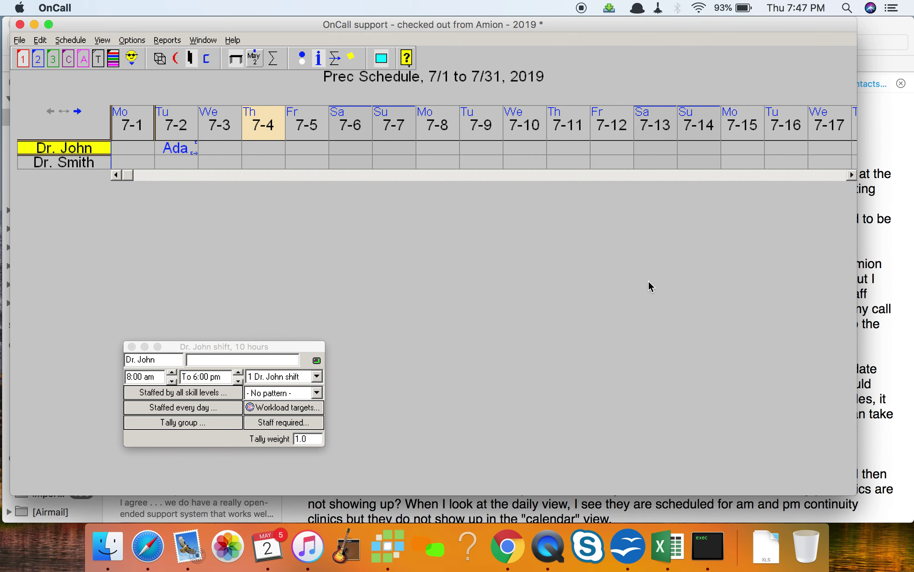
# - Clear the Wards Attending row in November's Wards Call Schedule
pyautogui.click(175, 62)
pyautogui.click(245, 181)
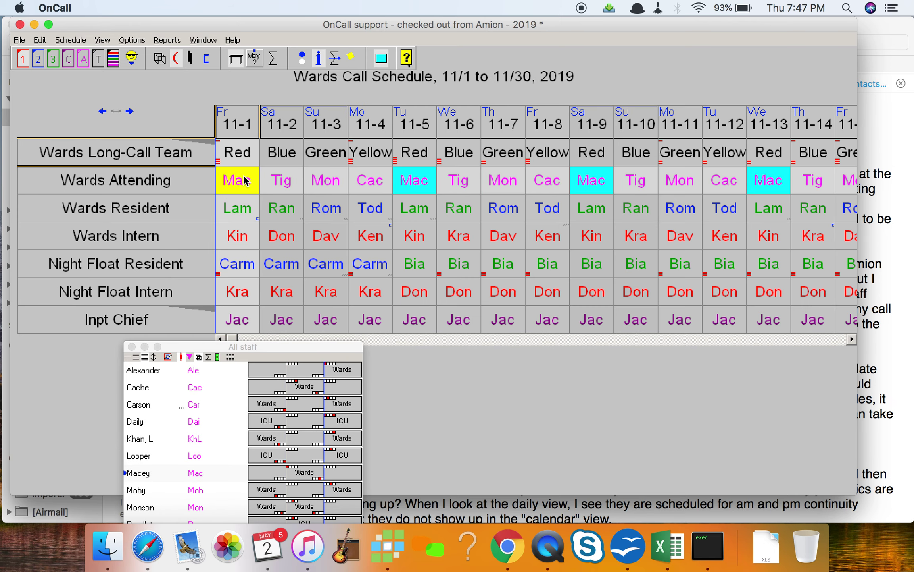
pyautogui.press('Delete')
pyautogui.press('Delete')
pyautogui.press('Delete')
pyautogui.press('Delete')
pyautogui.press('Delete')
pyautogui.press('Delete')
pyautogui.press('Delete')
pyautogui.press('Delete')
pyautogui.press('Delete')
pyautogui.press('Delete')
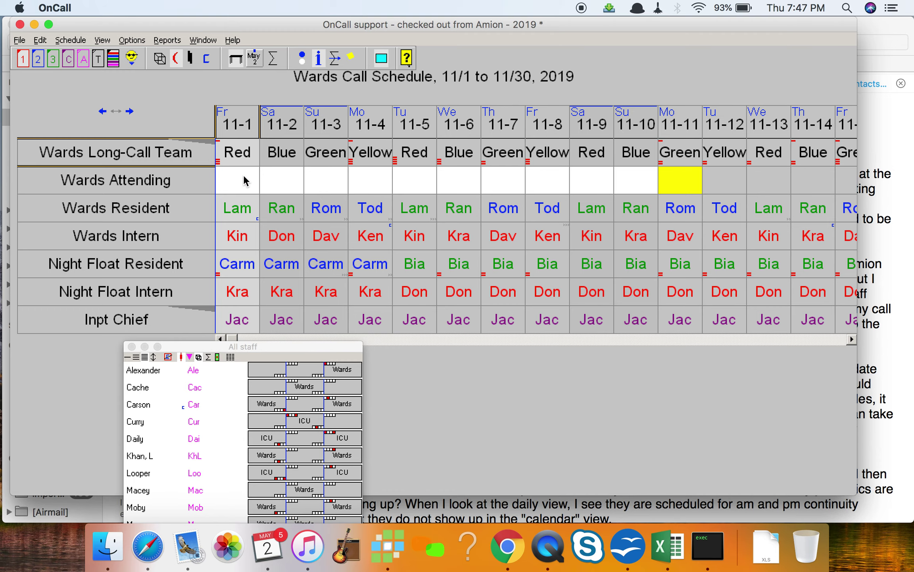
# - Move the All staff list to the top right, resize it narrower and taller, and hide its schedule bars
pyautogui.click(244, 178)
pyautogui.click(298, 347)
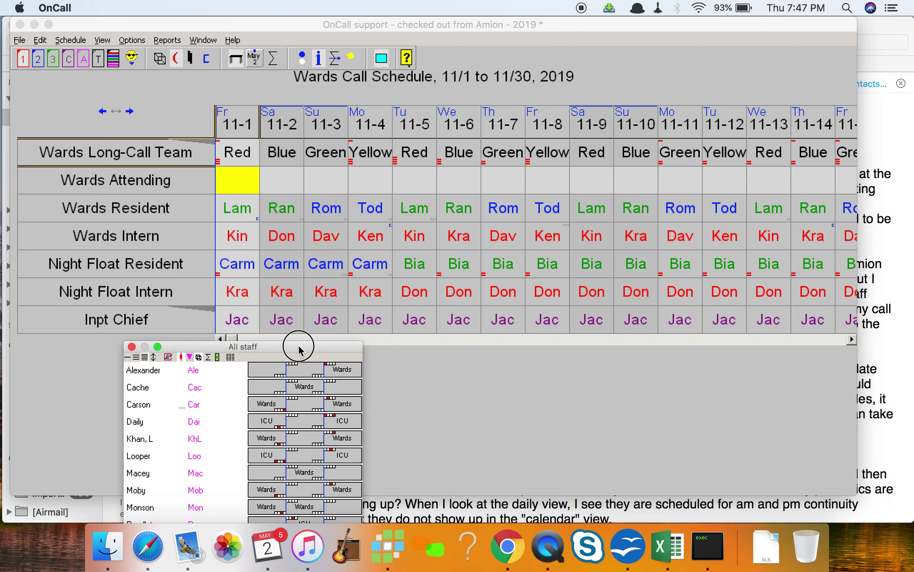
pyautogui.moveTo(298, 347); pyautogui.dragTo(761, 49)
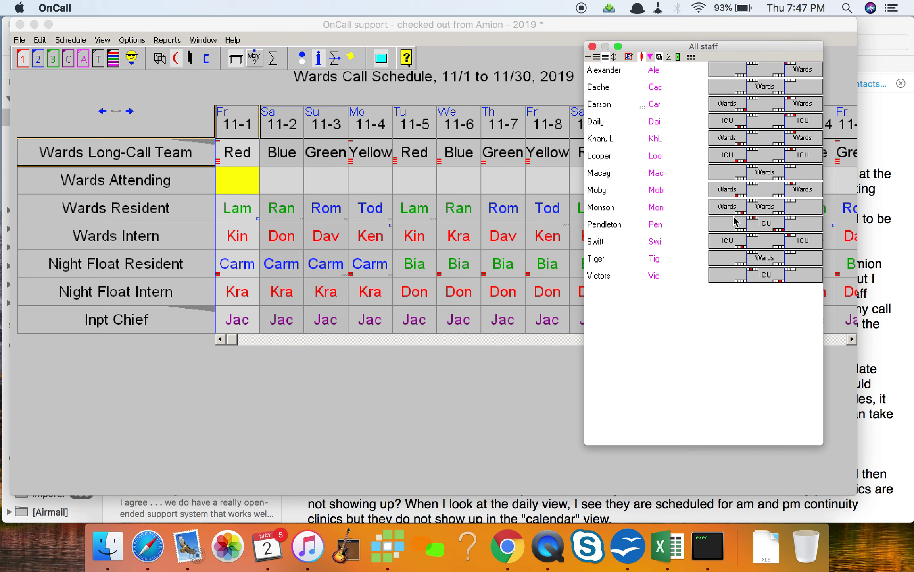
pyautogui.moveTo(819, 440); pyautogui.dragTo(772, 520)
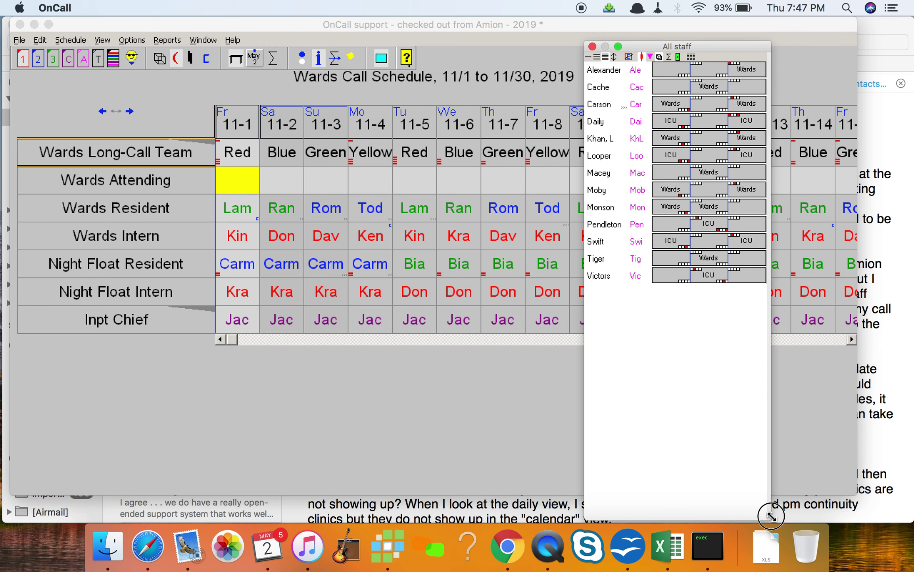
pyautogui.click(660, 59)
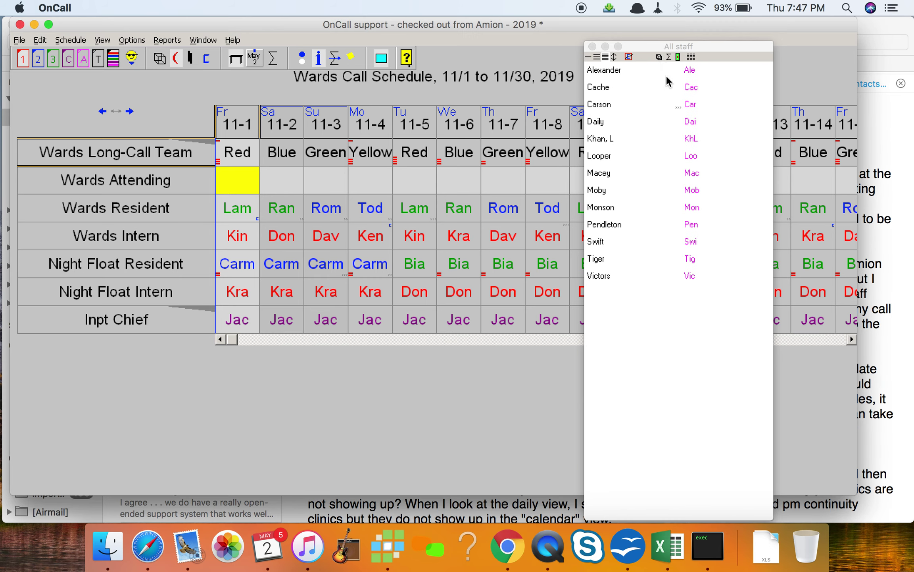
# - Fill Wards Attending for 11-1 through 11-5 with attendings from the staff list
pyautogui.click(612, 70)
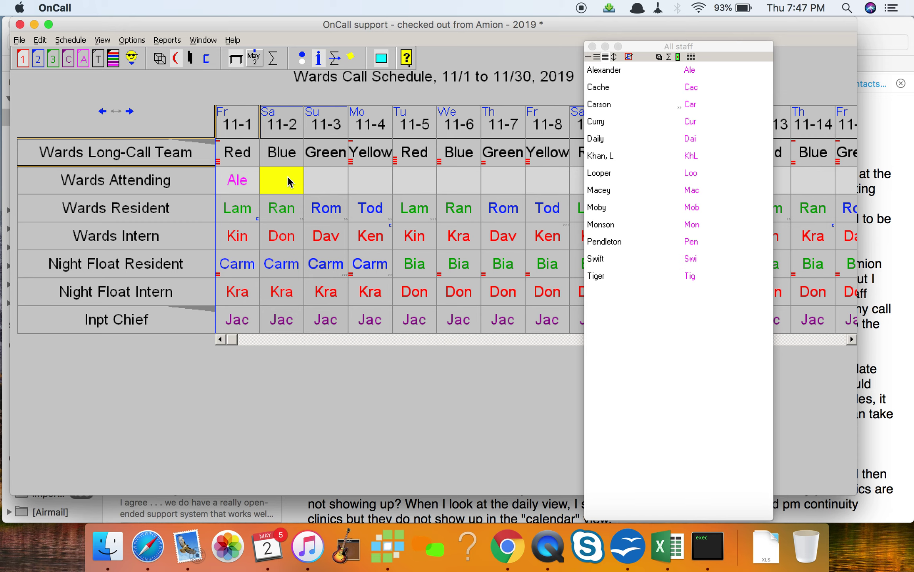
pyautogui.click(132, 39)
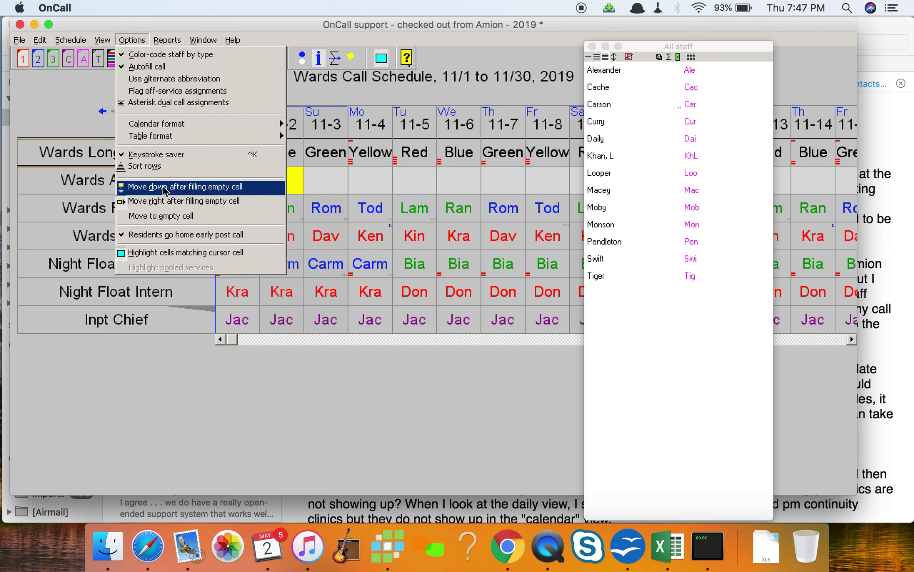
pyautogui.click(335, 187)
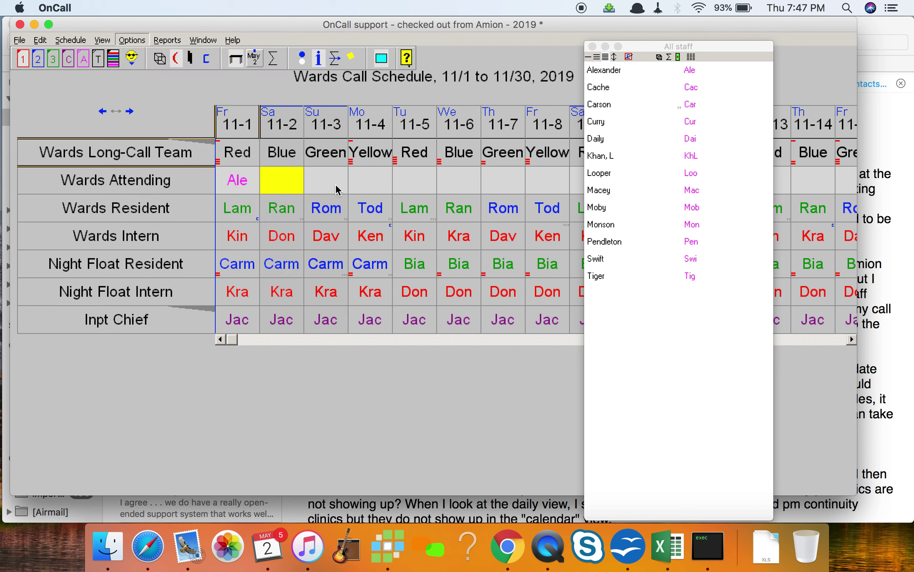
pyautogui.click(295, 183)
pyautogui.click(596, 123)
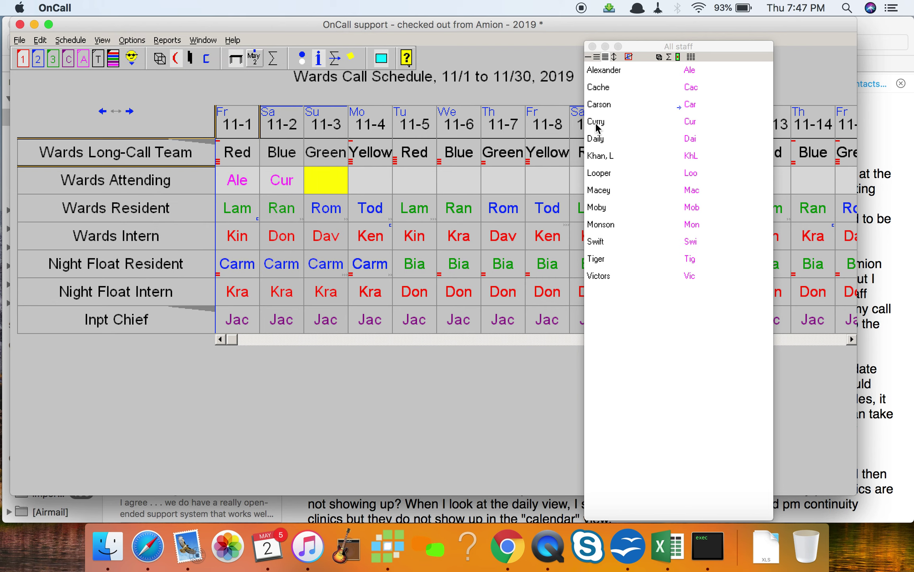
pyautogui.click(600, 173)
pyautogui.click(600, 205)
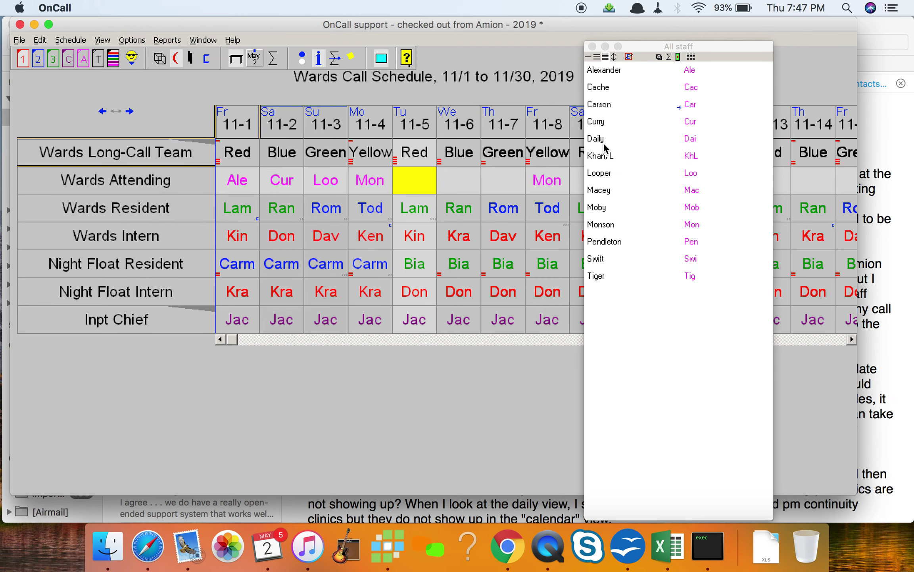
pyautogui.click(602, 142)
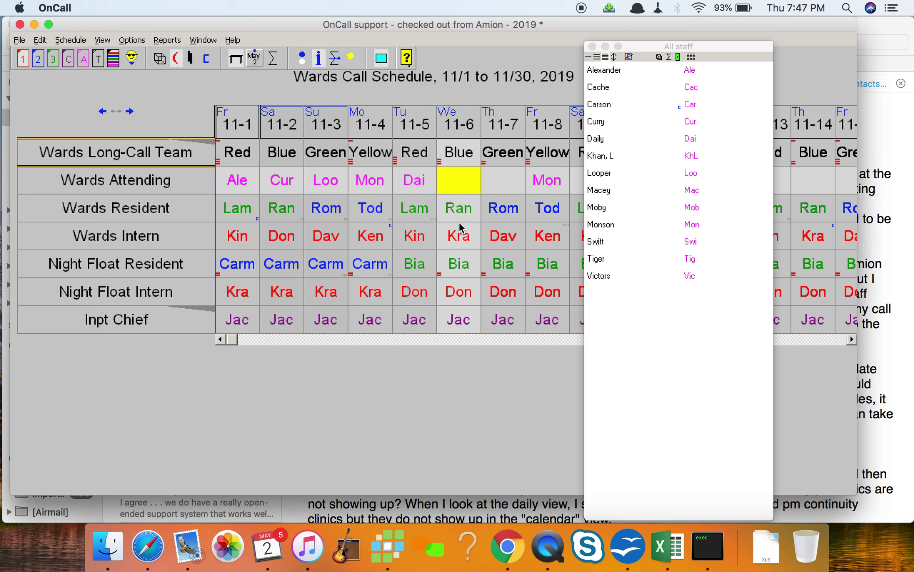
pyautogui.press('super+Tab')
pyautogui.press('super+Tab')
# - Scroll the support email down to questions 2 through 6
pyautogui.press('Tab')
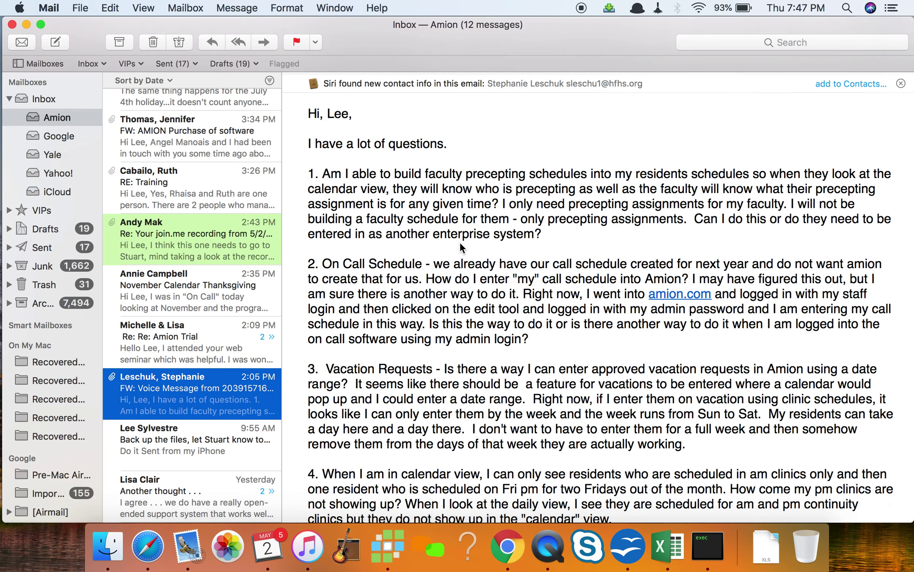
pyautogui.scroll(-5, 538, 373)
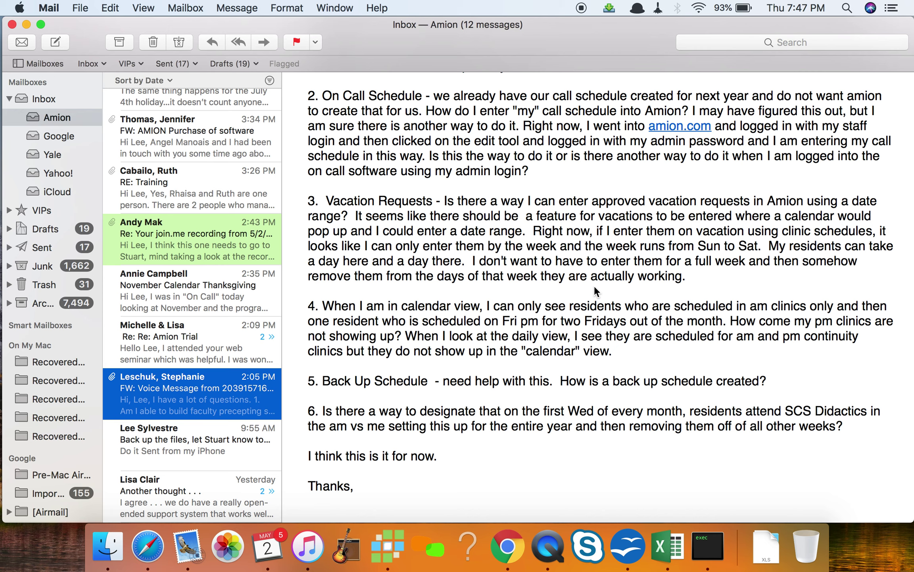
# - On the PGY1 block schedule, start a new special request for Abbott and show requests on the grid
pyautogui.press('super+Tab')
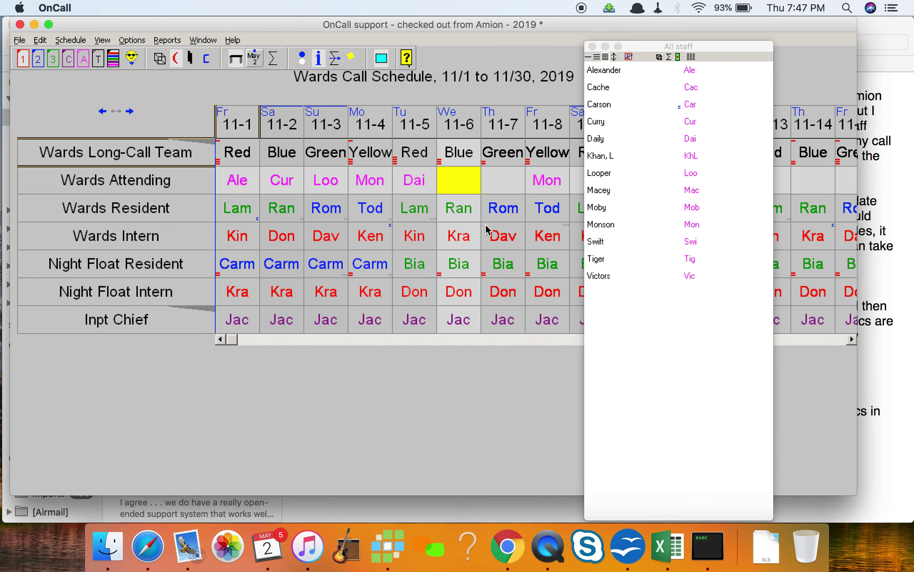
pyautogui.click(163, 60)
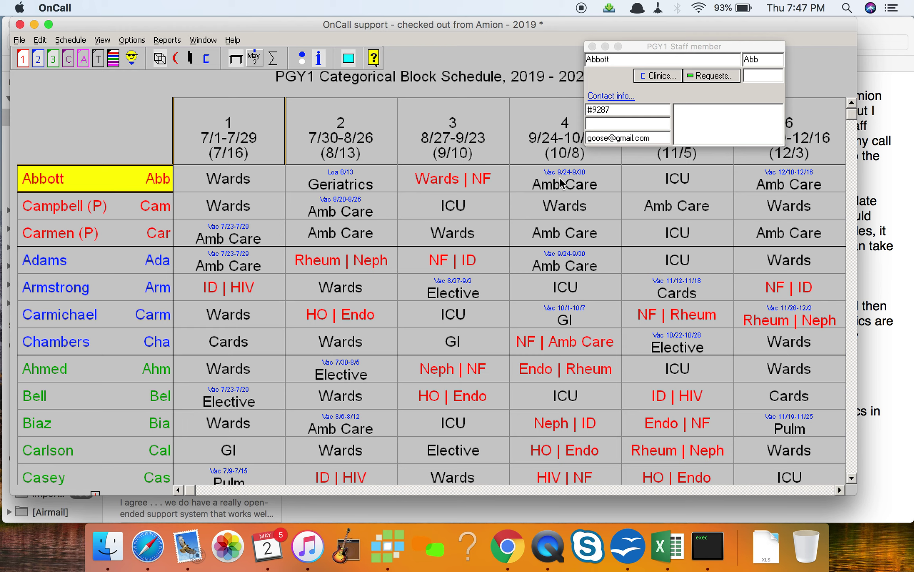
pyautogui.click(715, 76)
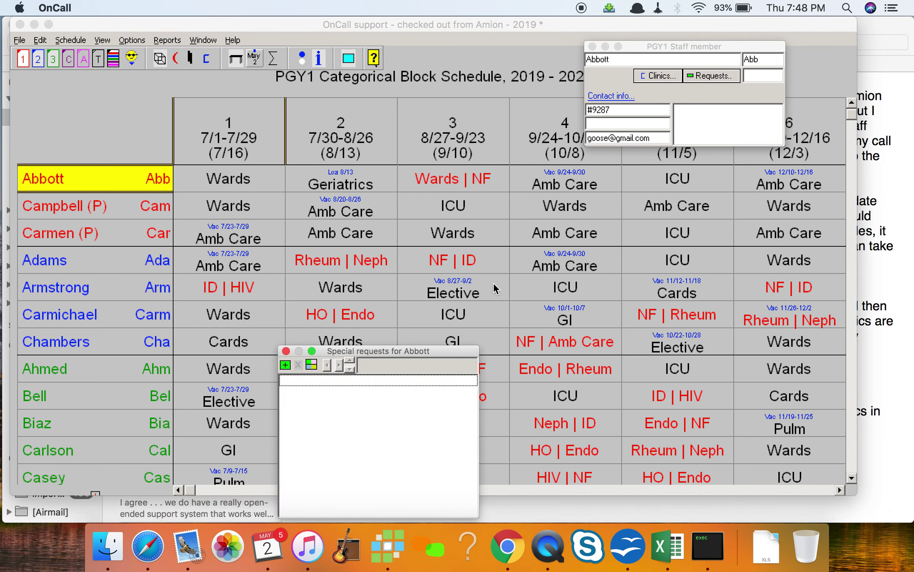
pyautogui.moveTo(421, 353); pyautogui.dragTo(459, 251)
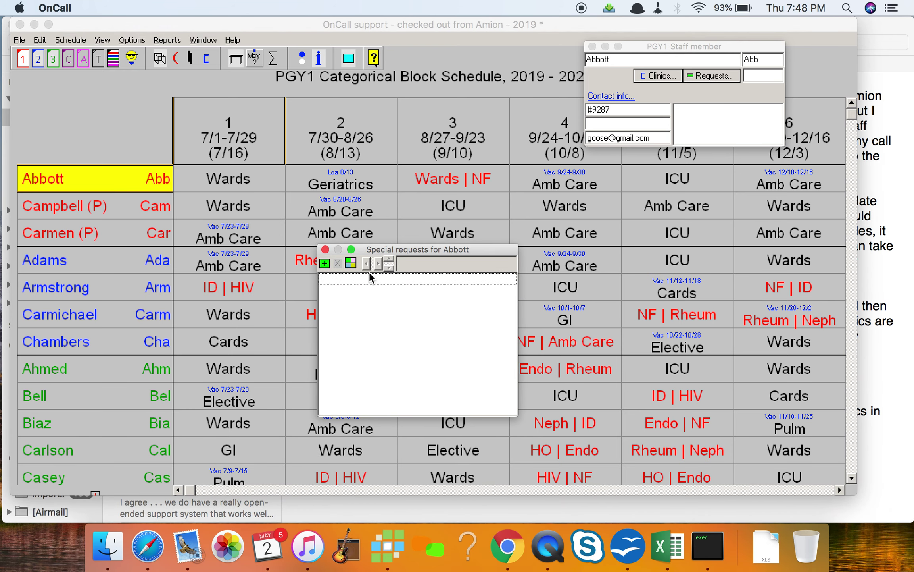
pyautogui.click(328, 264)
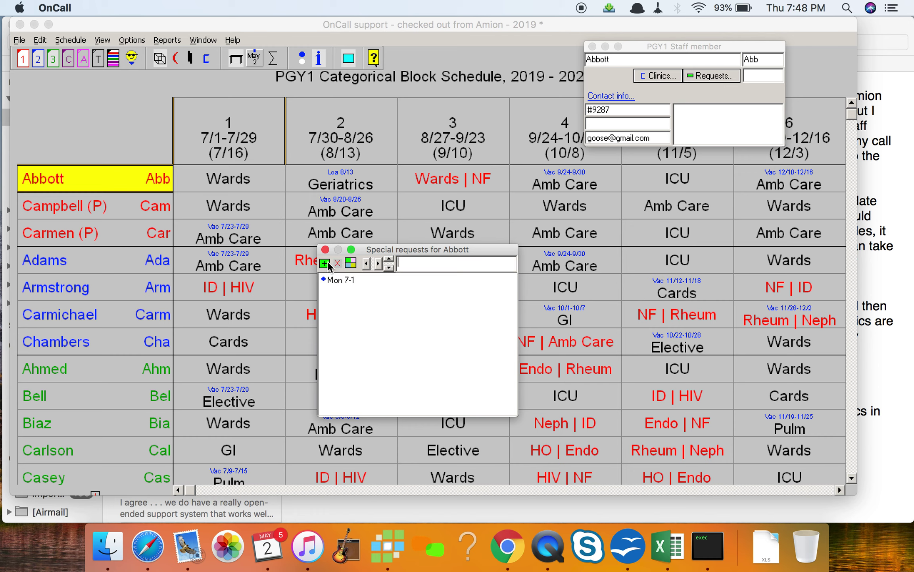
pyautogui.click(103, 40)
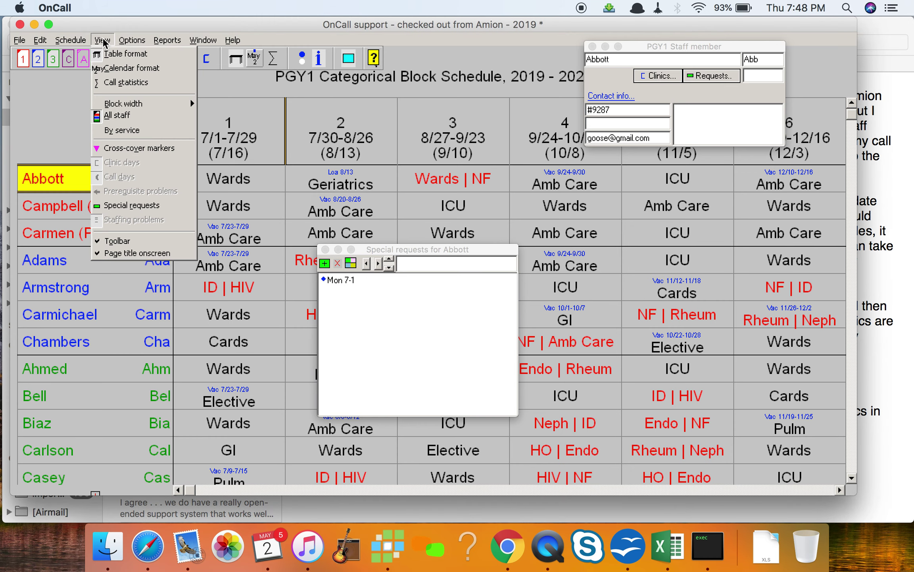
pyautogui.click(148, 205)
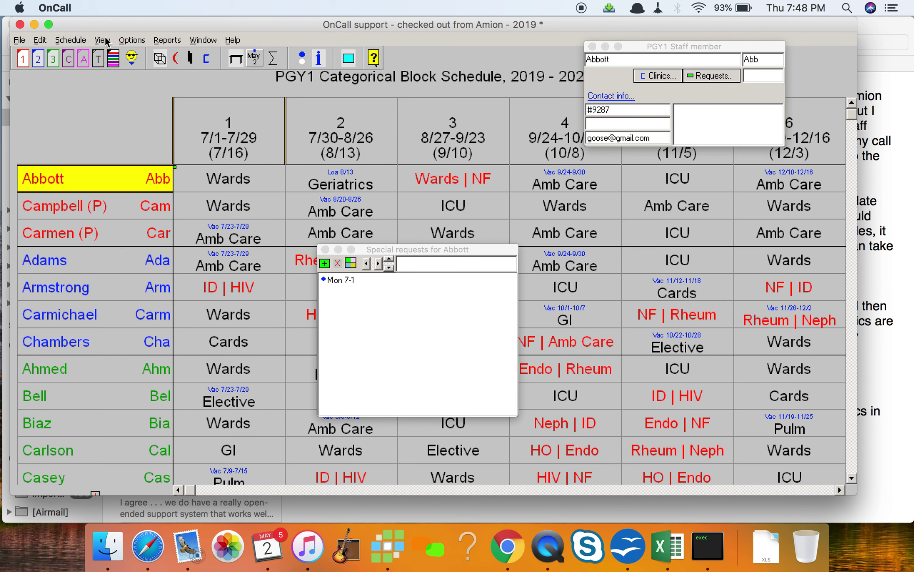
pyautogui.click(105, 40)
pyautogui.click(392, 295)
pyautogui.moveTo(392, 294); pyautogui.dragTo(208, 193)
pyautogui.click(146, 188)
# - Set the request to run Sun 7-7 through Sat 7-13 and label it 'Vaca'
pyautogui.click(377, 264)
pyautogui.click(377, 264)
pyautogui.click(377, 264)
pyautogui.click(377, 264)
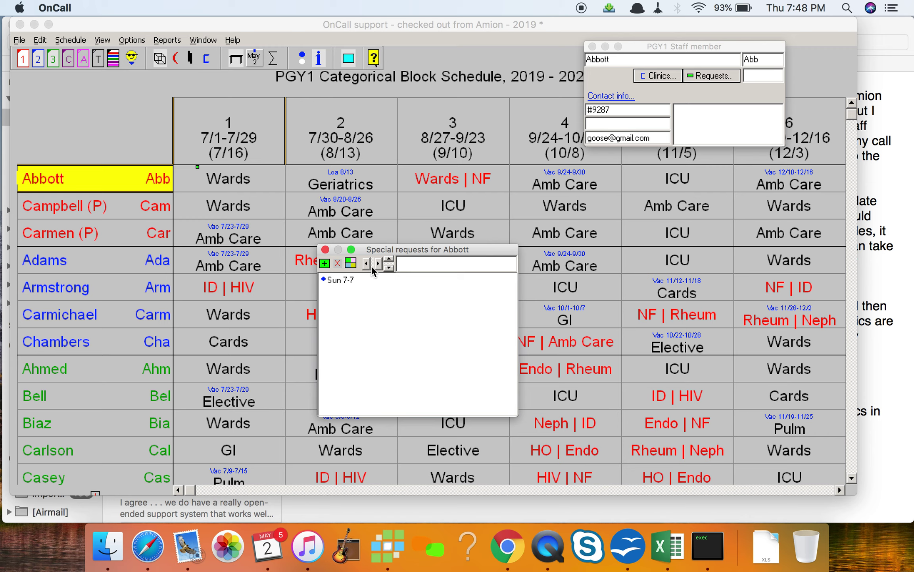
pyautogui.click(390, 258)
pyautogui.click(390, 259)
pyautogui.click(390, 259)
pyautogui.click(391, 259)
pyautogui.click(391, 259)
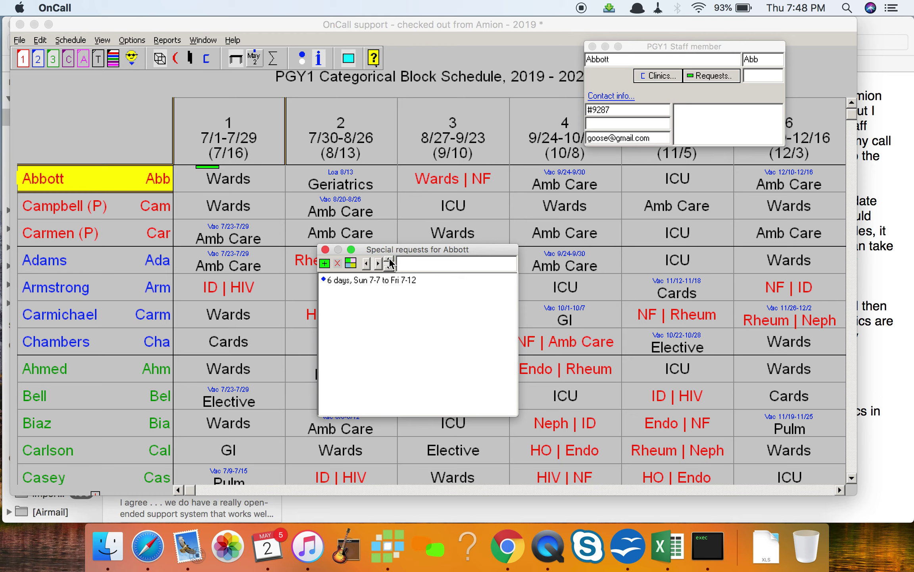
pyautogui.click(390, 260)
pyautogui.click(390, 261)
pyautogui.write('Vaca')
pyautogui.press('Return')
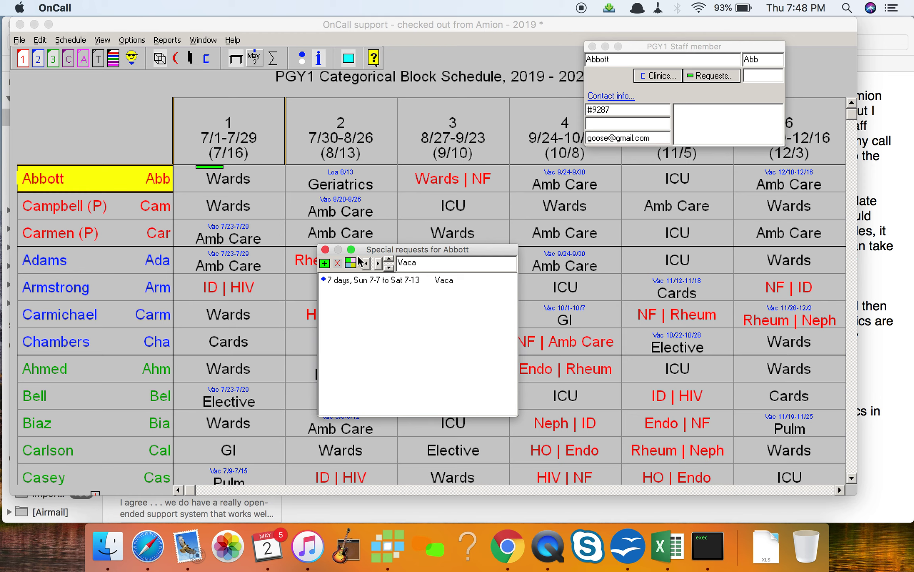
# - Close Abbott's special requests and check the email in Mail
pyautogui.click(325, 249)
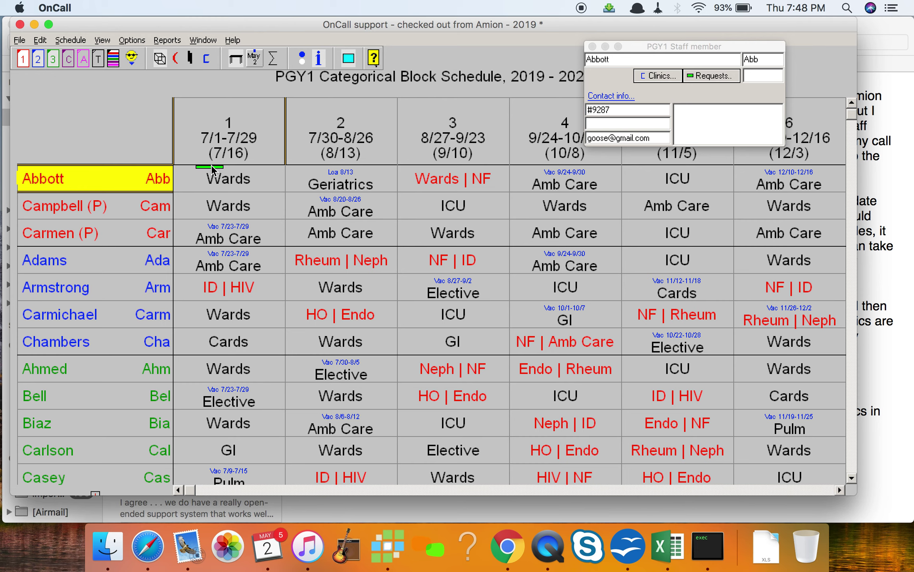
pyautogui.moveTo(213, 172)
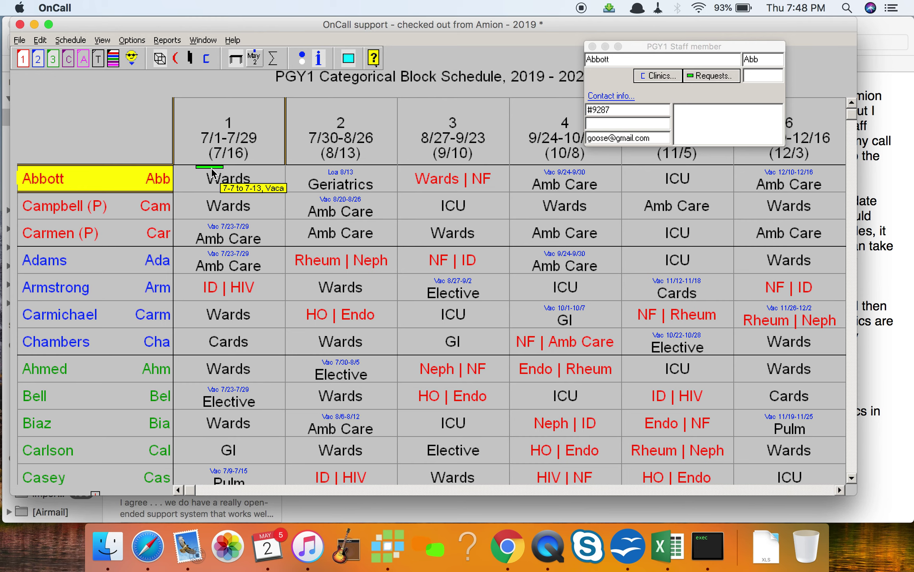
pyautogui.press('super+Tab')
pyautogui.press('super+Tab')
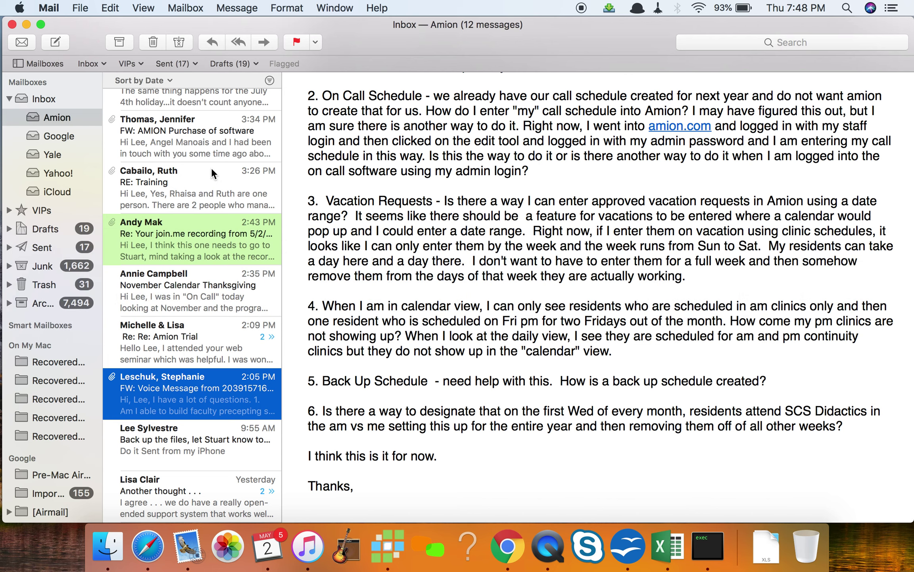
pyautogui.press('super+Tab')
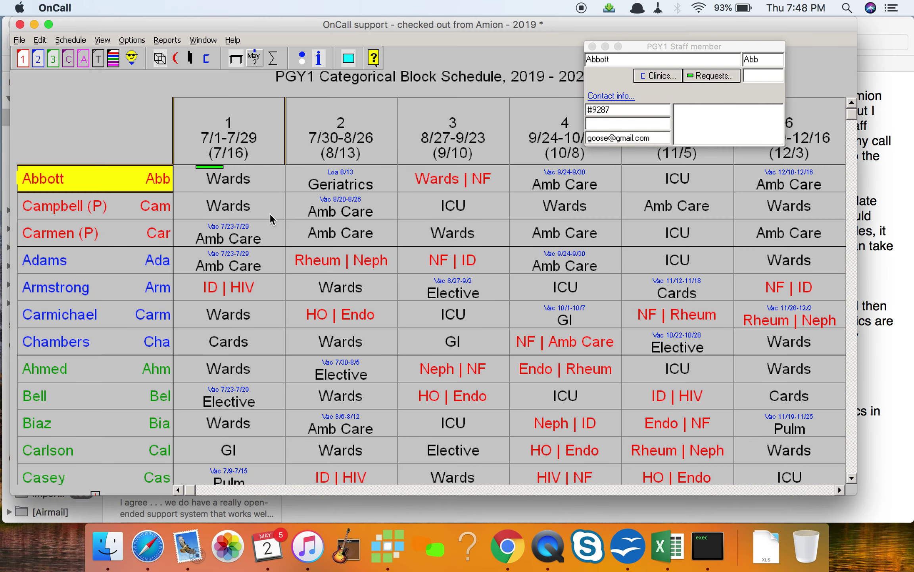
# - Convert Abbott's block-1 Vaca request into a Vac assignment for 7/7–7/13
pyautogui.click(209, 173)
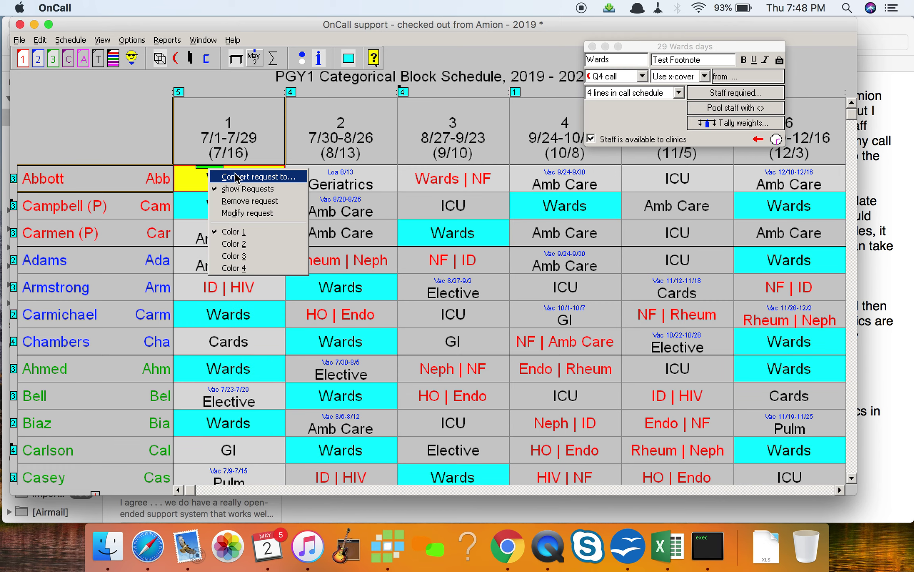
pyautogui.click(236, 177)
pyautogui.click(154, 105)
pyautogui.click(155, 106)
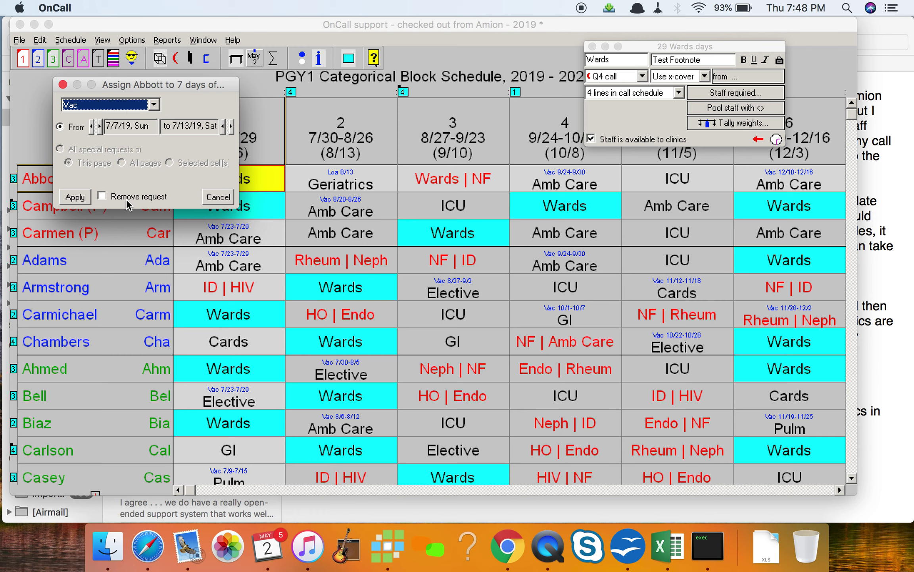
pyautogui.click(76, 197)
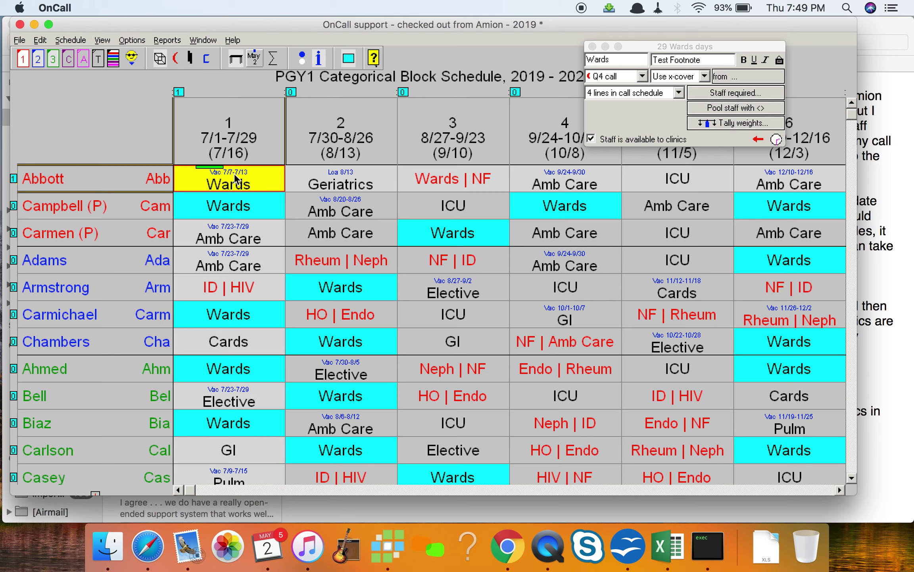
pyautogui.moveTo(208, 172)
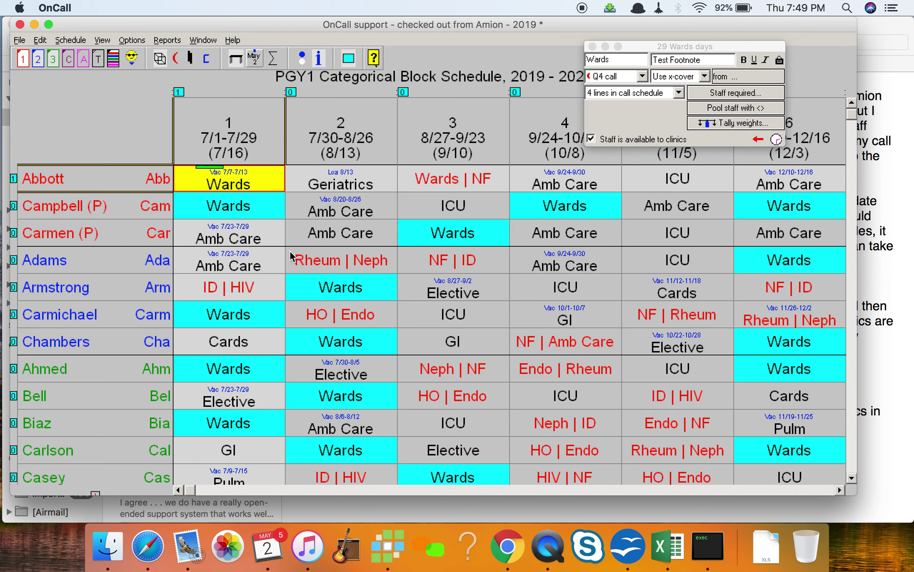
# - Glance at Mail, then show OnCall's Cohort 1 clinic assignments for 7/30–8/26
pyautogui.press('super+Tab')
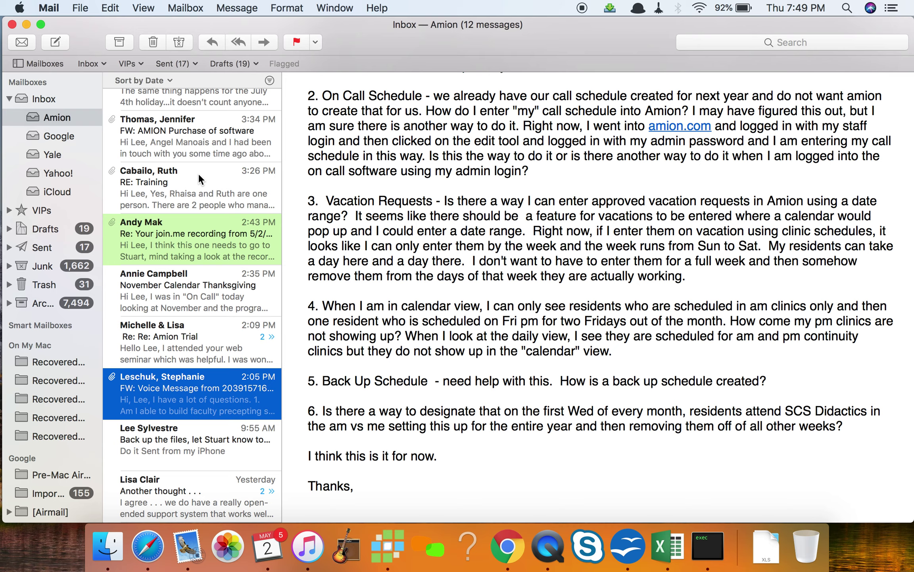
pyautogui.press('super+Tab')
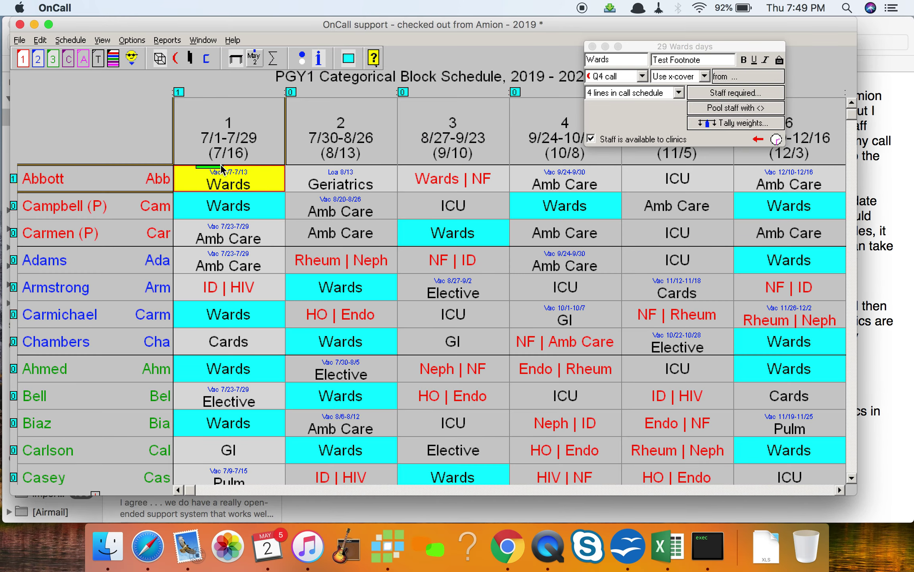
pyautogui.click(207, 60)
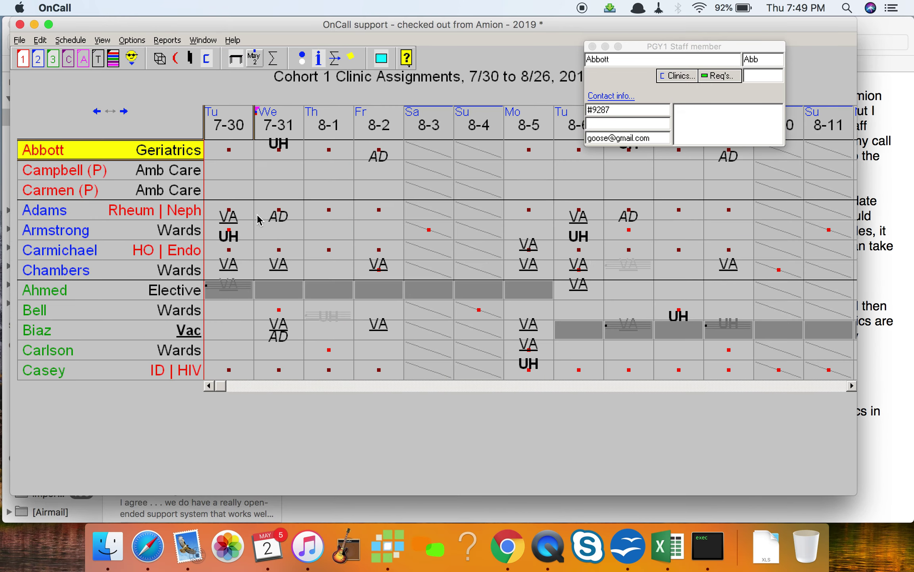
pyautogui.moveTo(290, 291)
# - Bring up the customer's email in Mail to reread its list of scheduling questions
pyautogui.press('super+Tab')
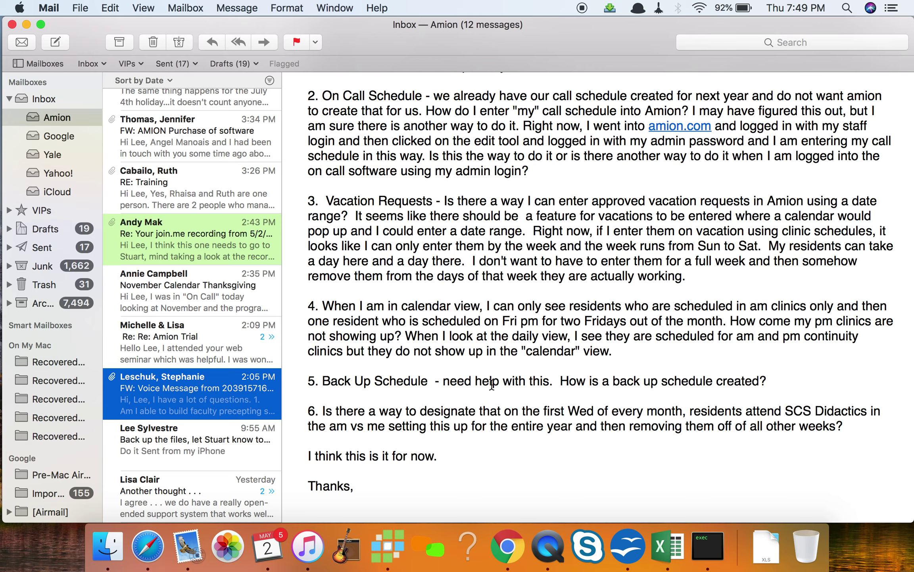
# - Browse the schedule backups posted on Amion, then close the list without opening any backup
pyautogui.press('super+Tab')
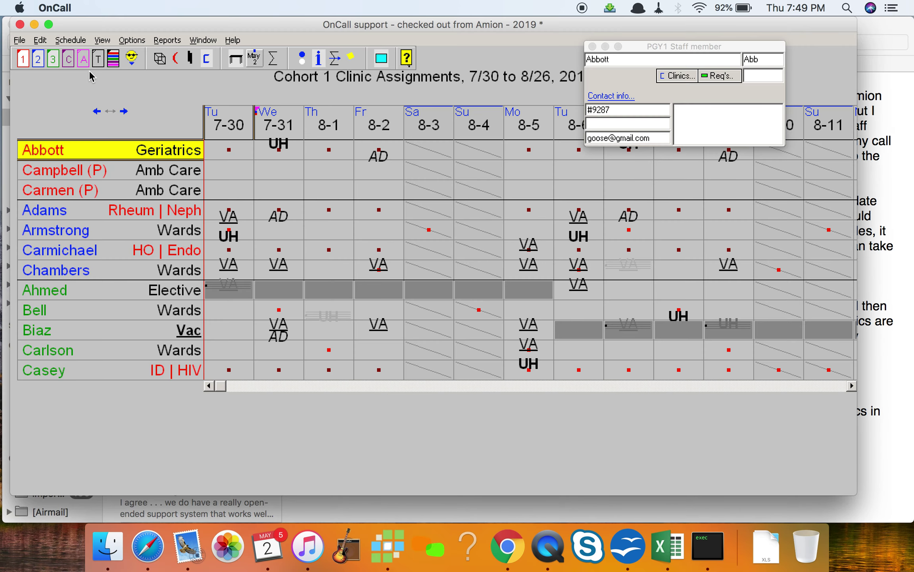
pyautogui.click(20, 40)
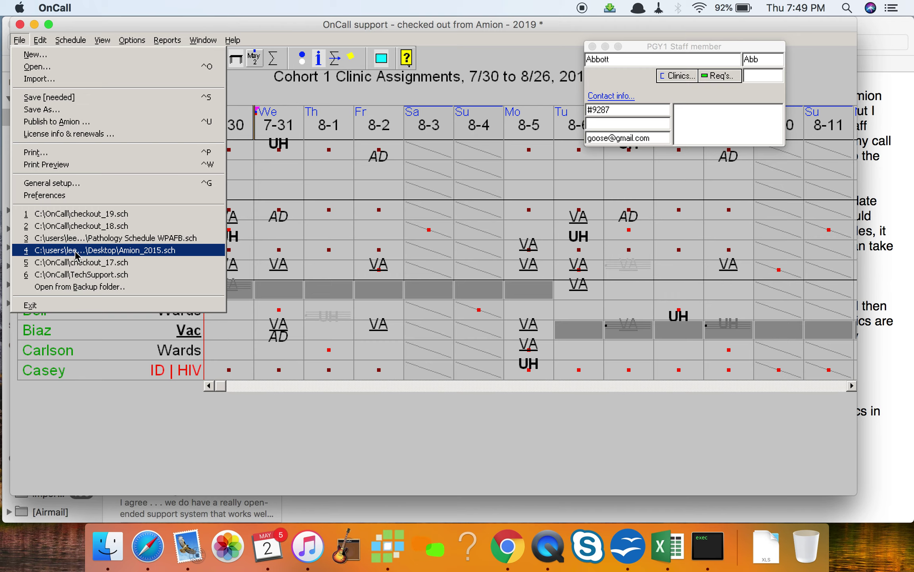
pyautogui.click(79, 286)
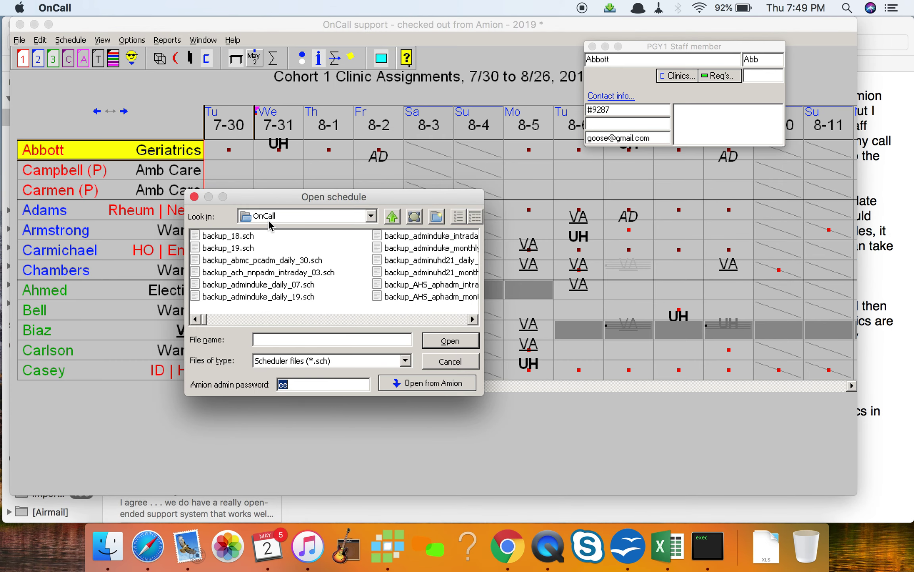
pyautogui.click(404, 384)
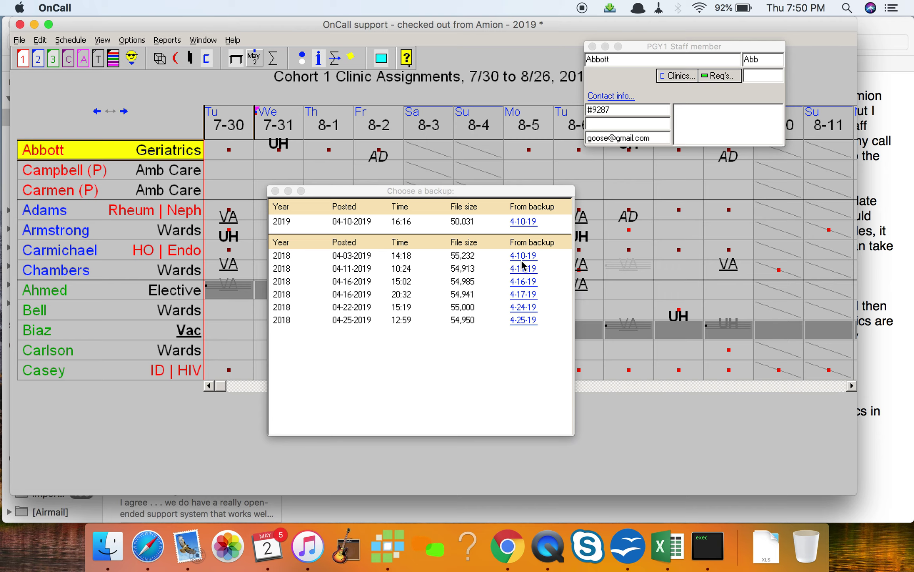
pyautogui.click(276, 191)
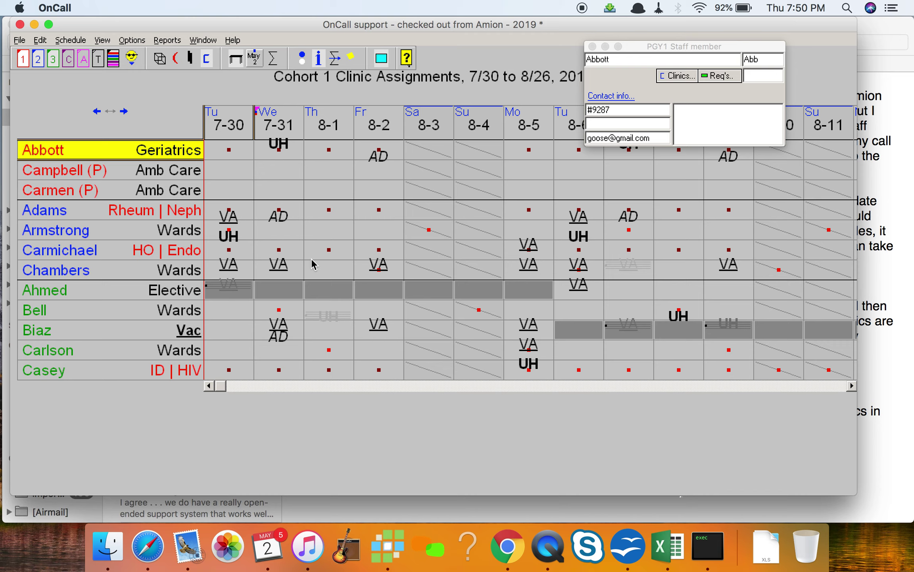
pyautogui.press('super+Tab')
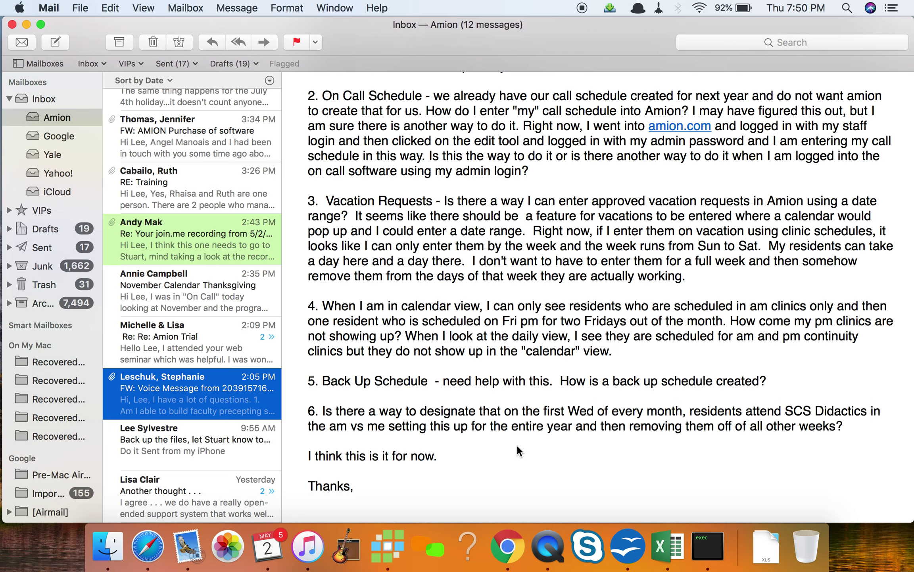
pyautogui.press('super+Tab')
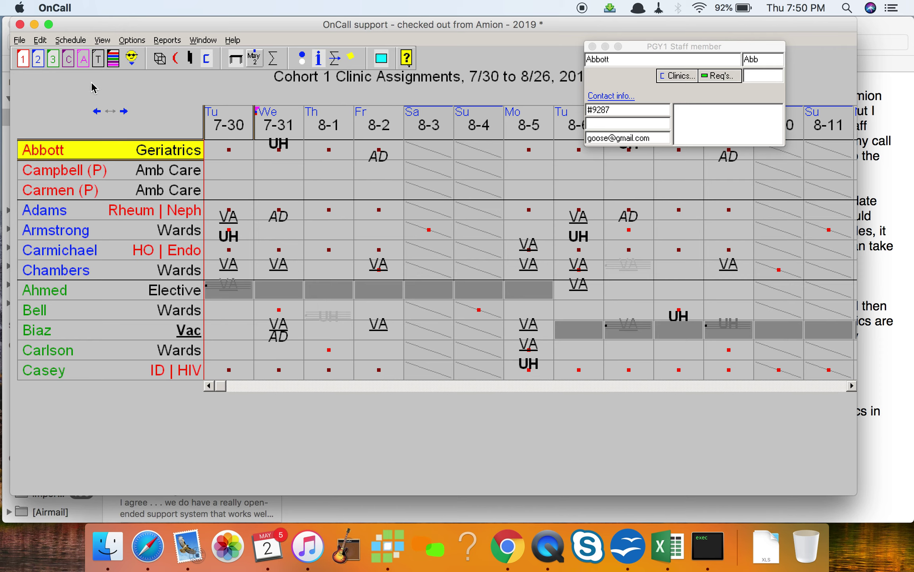
# - Add an SCS clinic to the General setup clinic list alongside Academic Day, University and VAMC
pyautogui.click(20, 42)
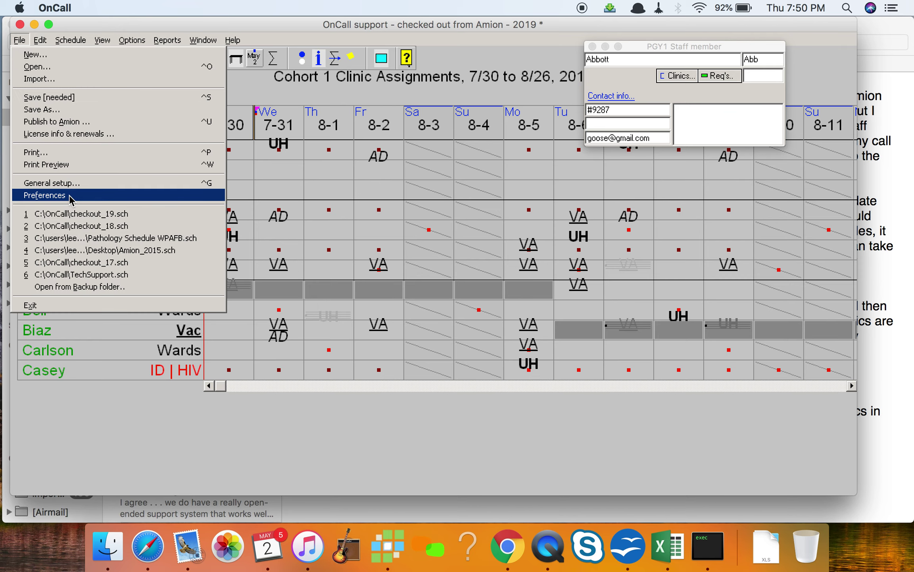
pyautogui.click(56, 185)
pyautogui.click(429, 178)
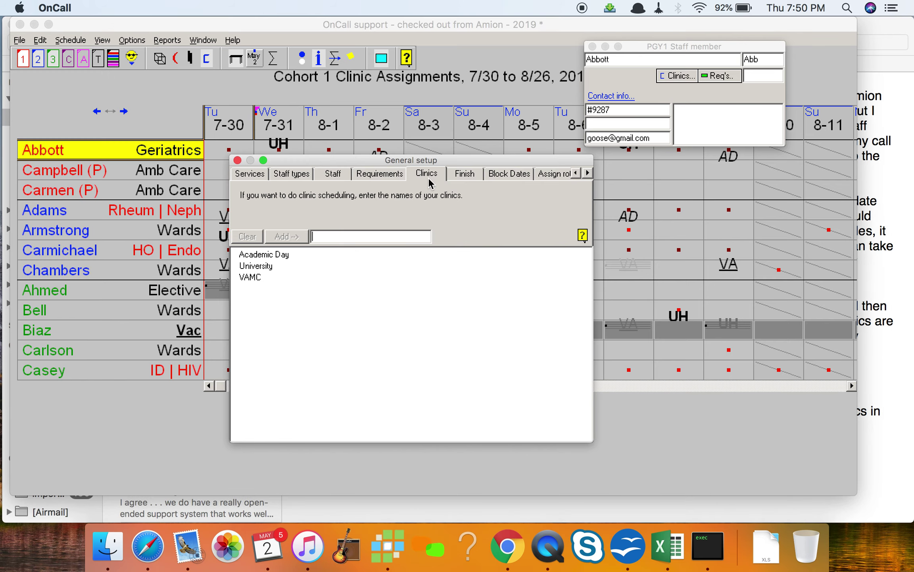
pyautogui.press('super+Tab')
pyautogui.press('super+Tab')
pyautogui.write('SCS')
pyautogui.press('Return')
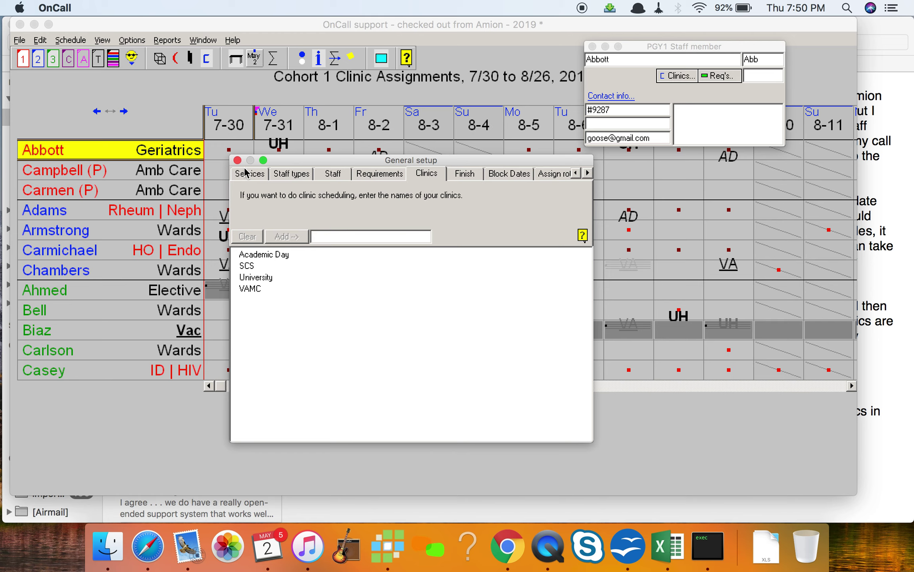
pyautogui.click(237, 160)
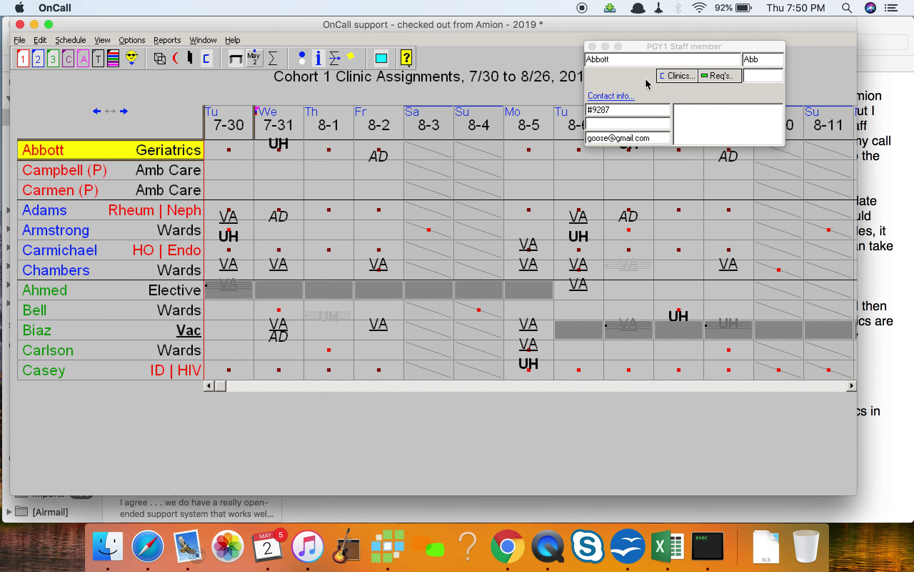
pyautogui.click(684, 76)
pyautogui.press('super+Tab')
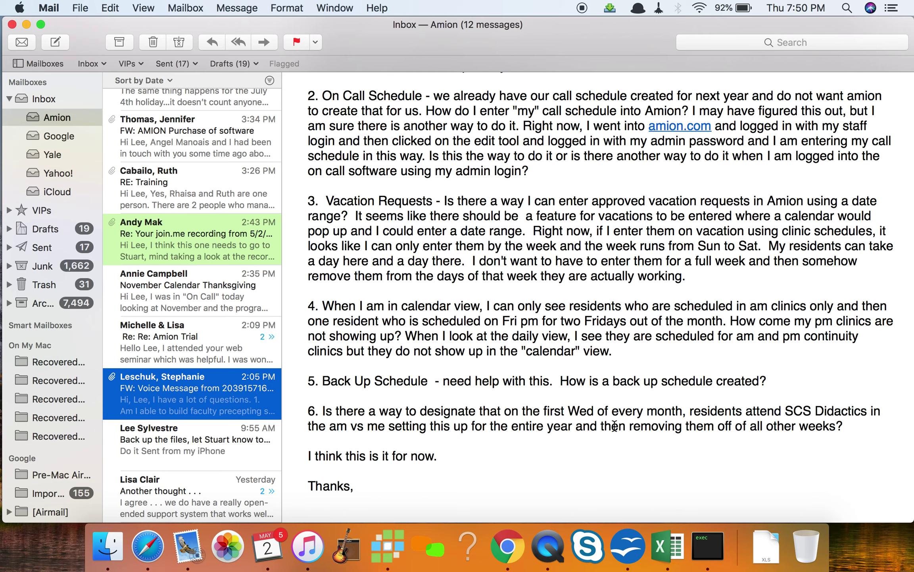
pyautogui.press('super+Tab')
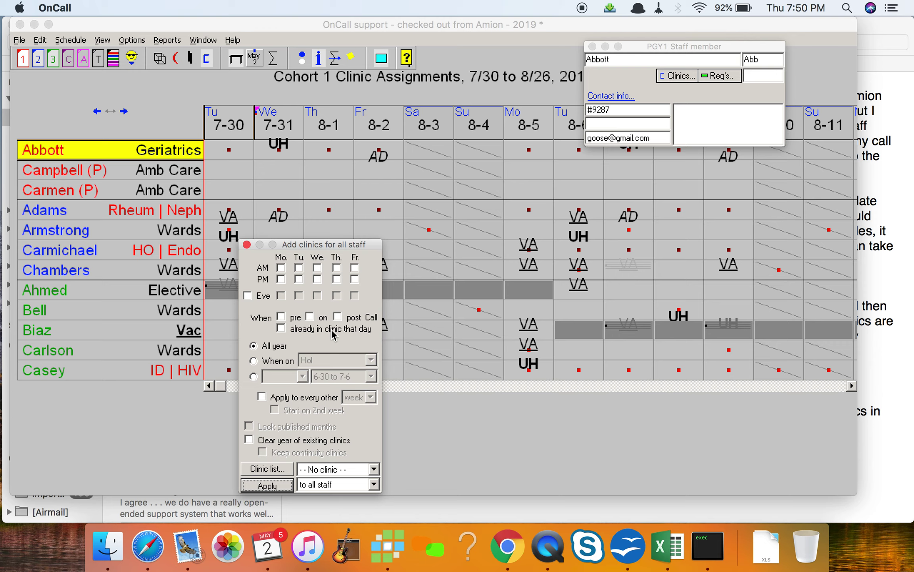
pyautogui.click(317, 268)
pyautogui.click(254, 361)
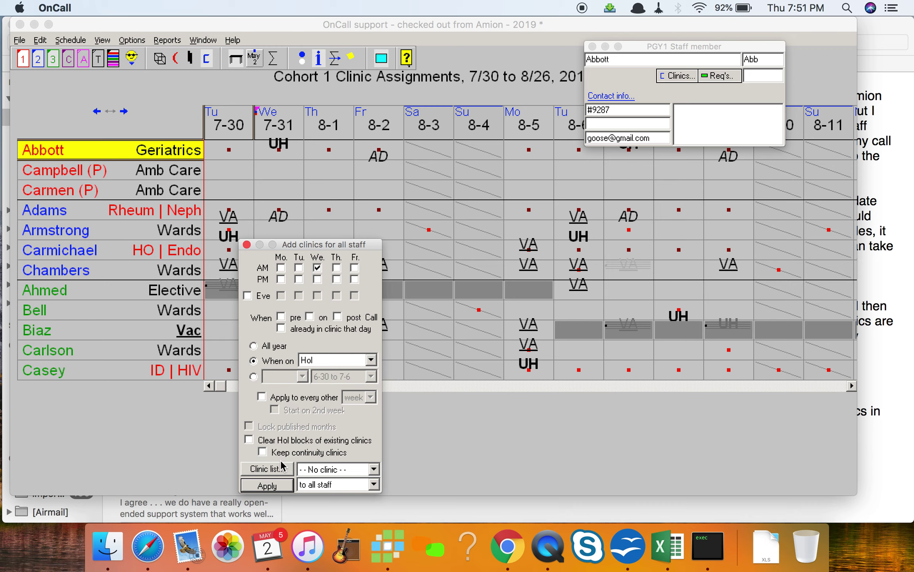
pyautogui.click(247, 245)
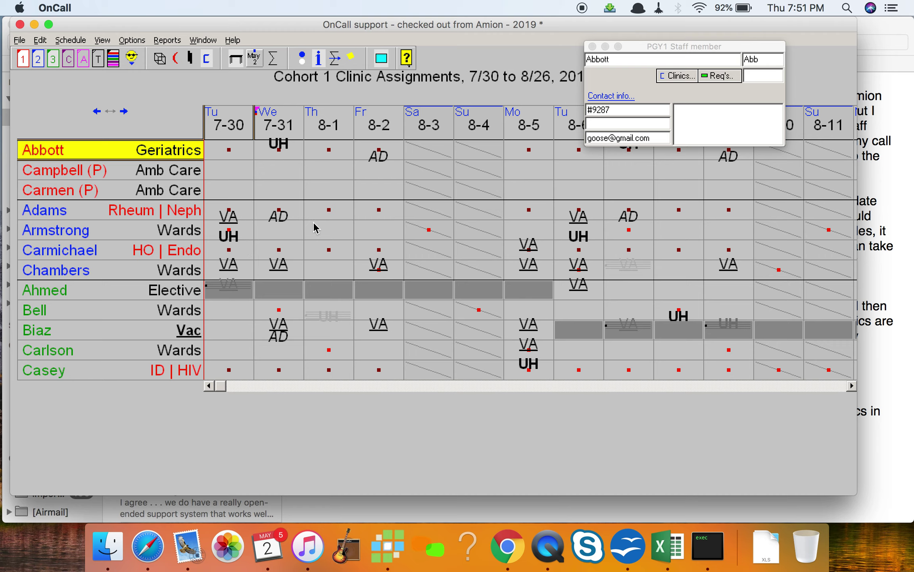
# - Create an 'SCS Did' meeting note on Wednesday 11-6 of the Wards call schedule
pyautogui.click(176, 58)
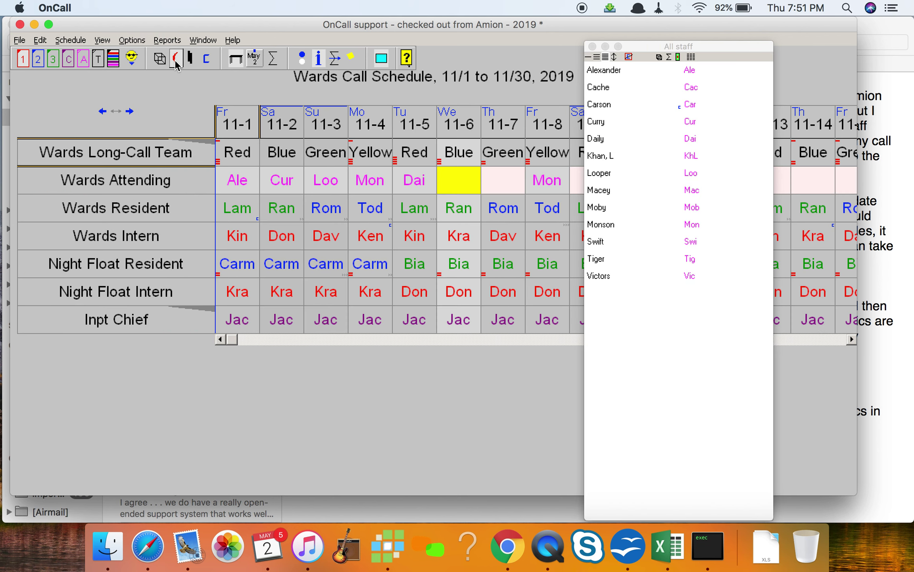
pyautogui.click(451, 133)
pyautogui.rightClick(451, 133)
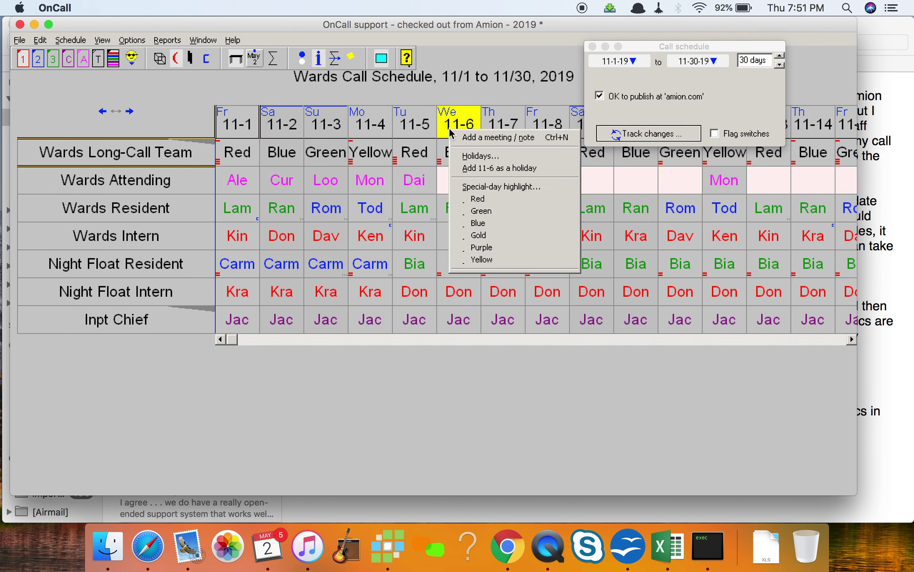
pyautogui.click(474, 138)
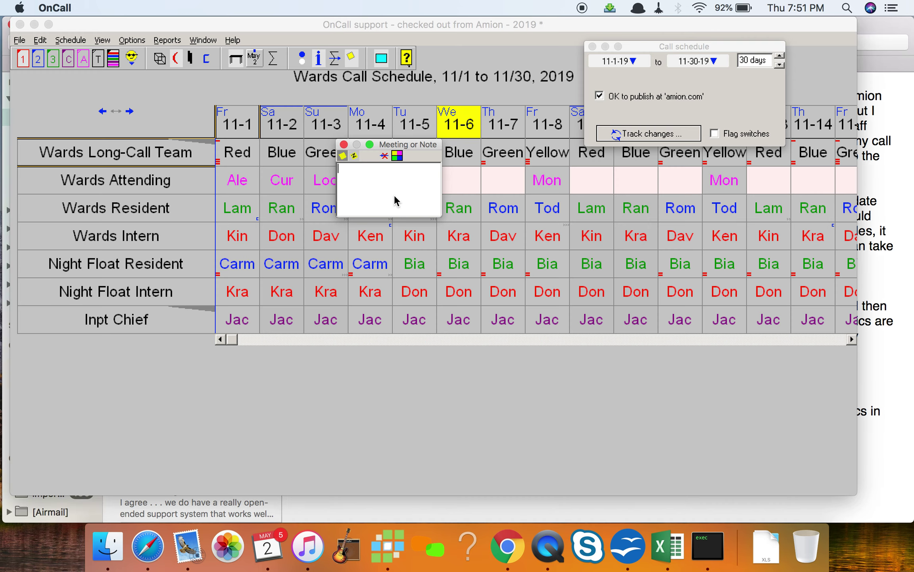
pyautogui.write('SCS Did')
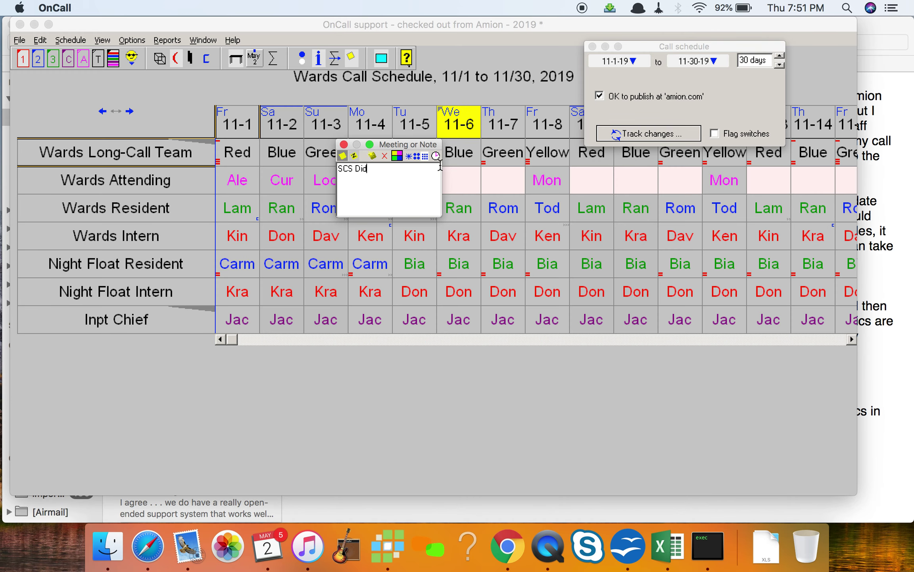
# - Time the SCS Did note 11:15 pm–12:15 am and target PGY2/3 attendees
pyautogui.click(436, 156)
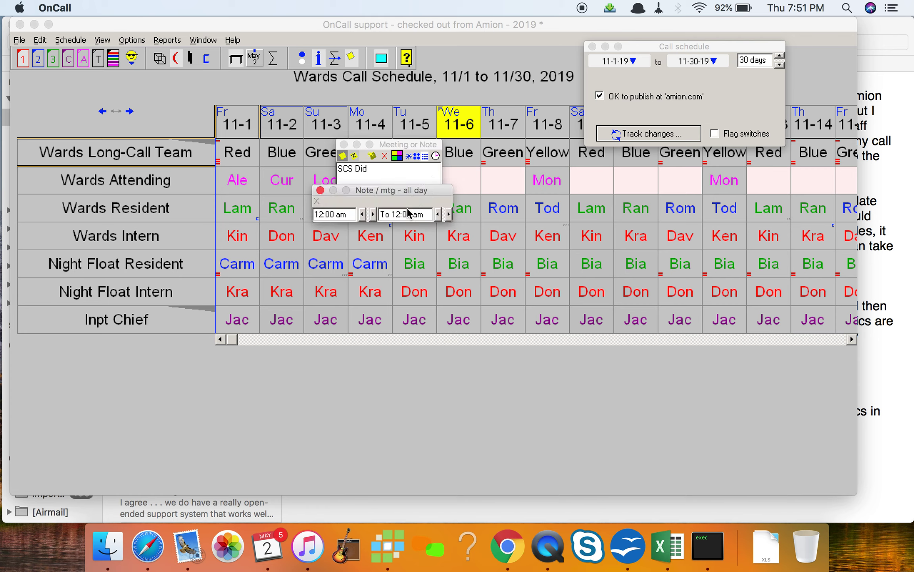
pyautogui.click(448, 216)
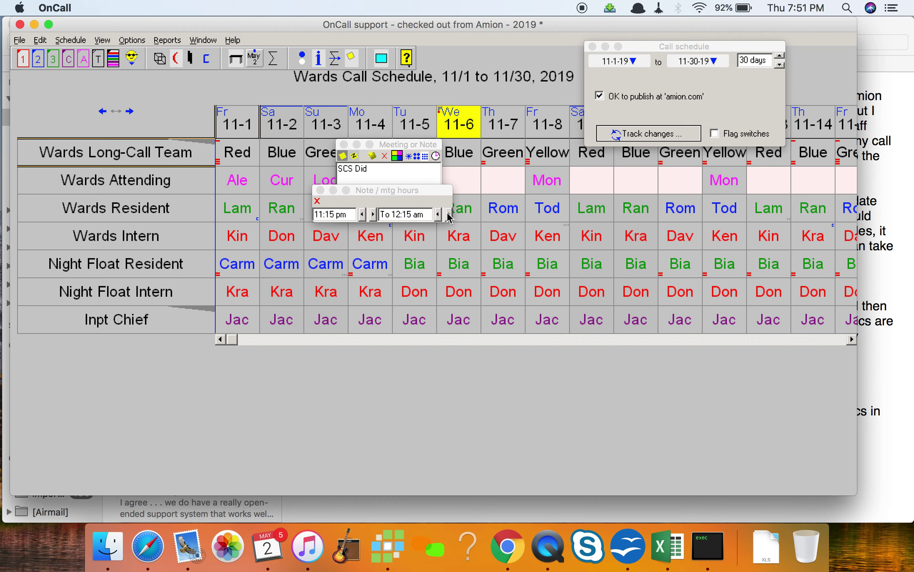
pyautogui.click(320, 190)
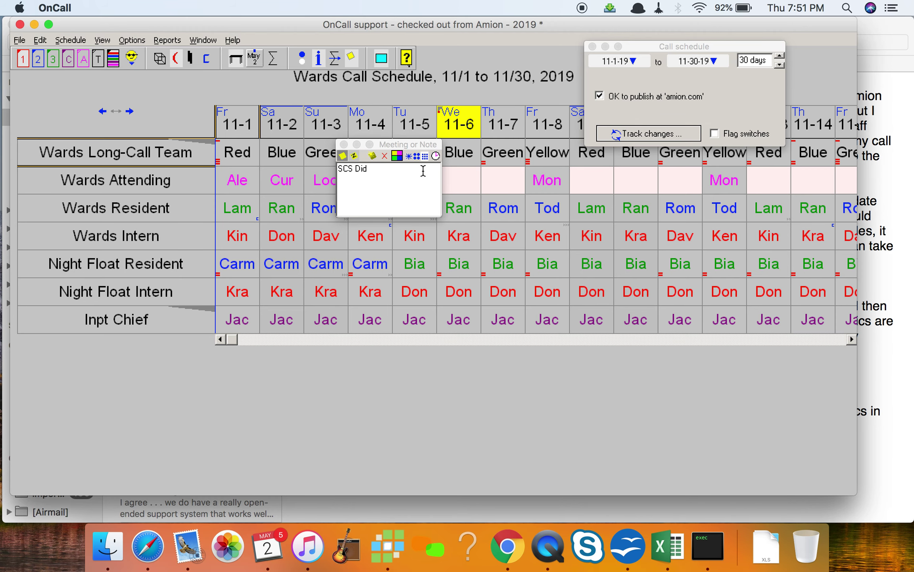
pyautogui.click(418, 157)
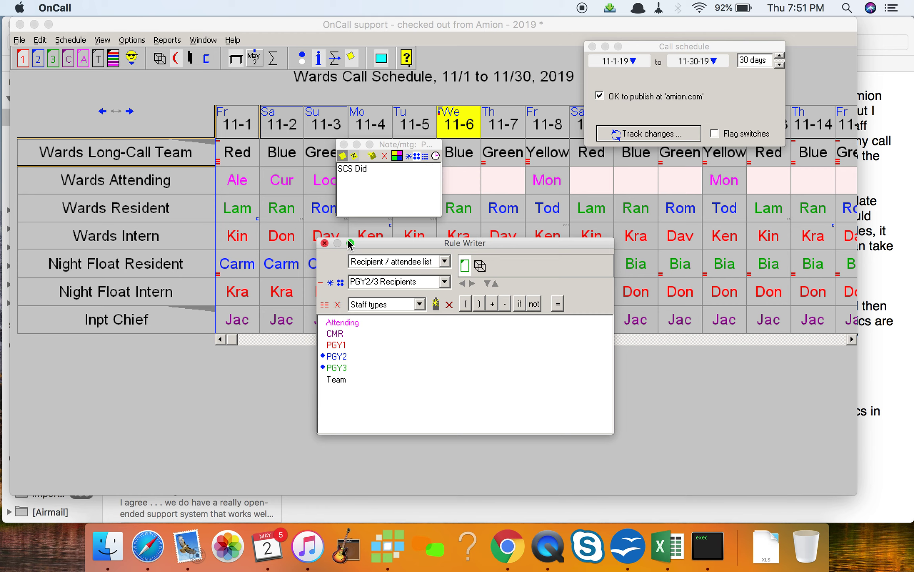
pyautogui.click(324, 243)
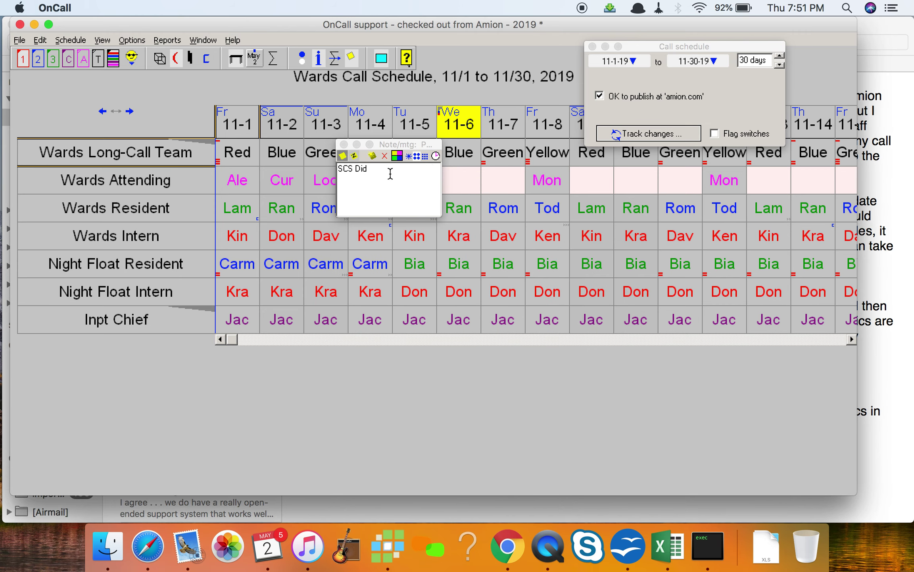
pyautogui.click(344, 144)
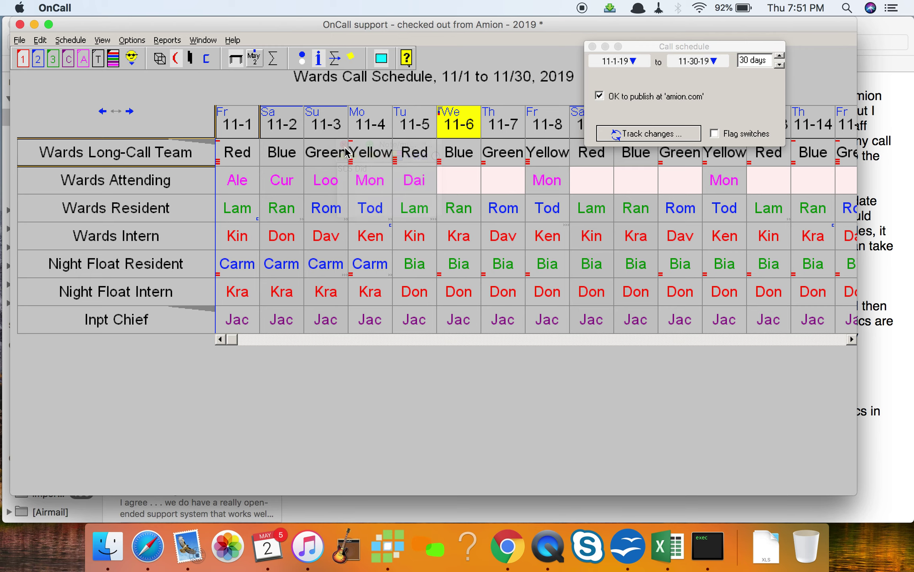
# - Save the 11-6 SCS Did note to the quick notes list
pyautogui.rightClick(441, 112)
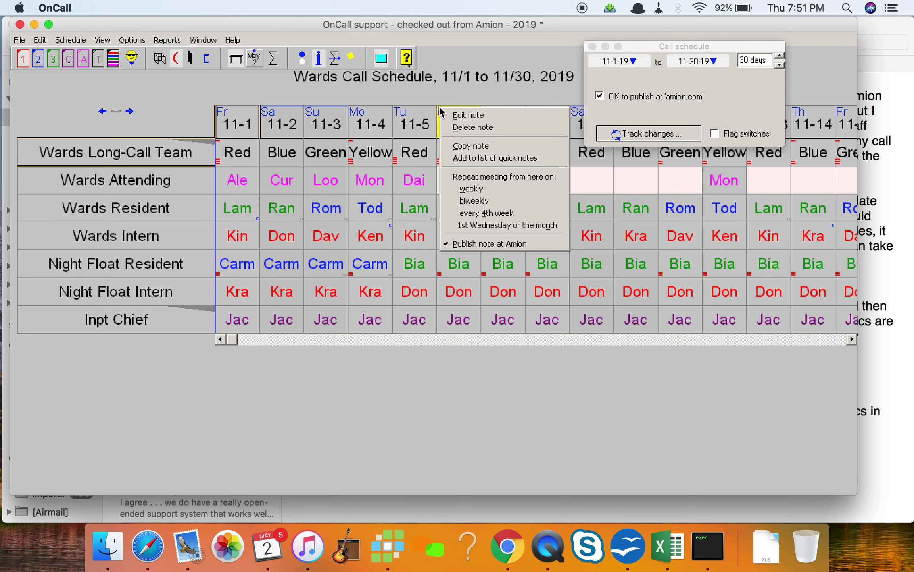
pyautogui.click(499, 159)
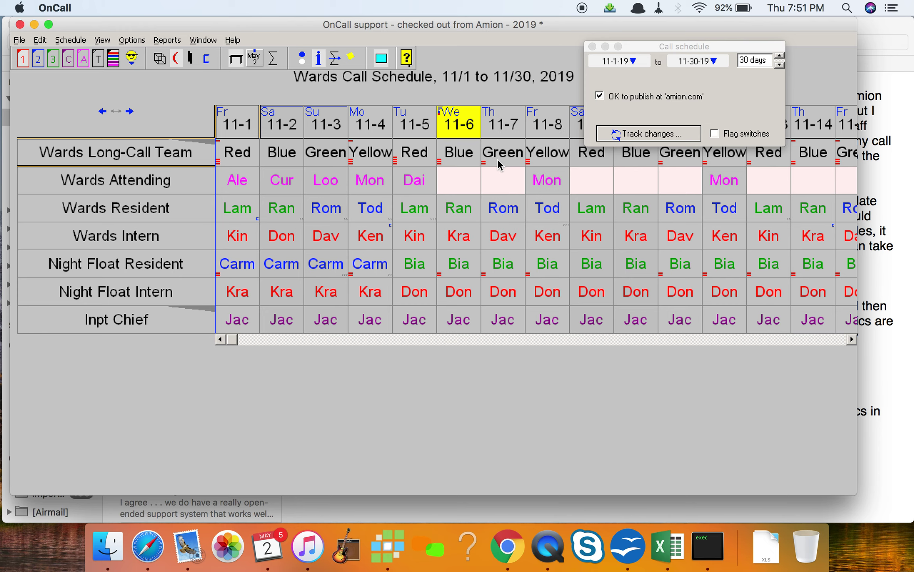
pyautogui.click(621, 341)
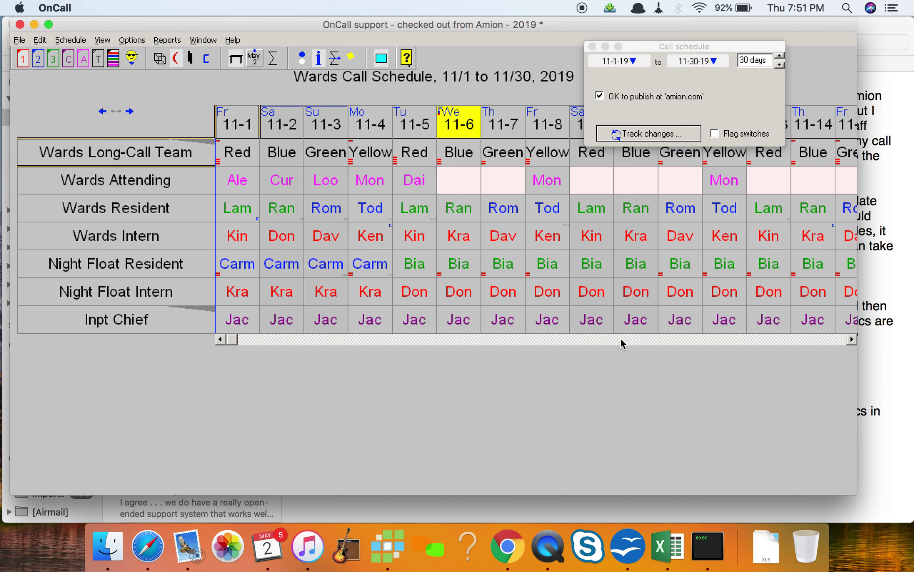
# - Put the SCS Did quick note on Wednesday 12-4 of the December Wards schedule
pyautogui.click(129, 111)
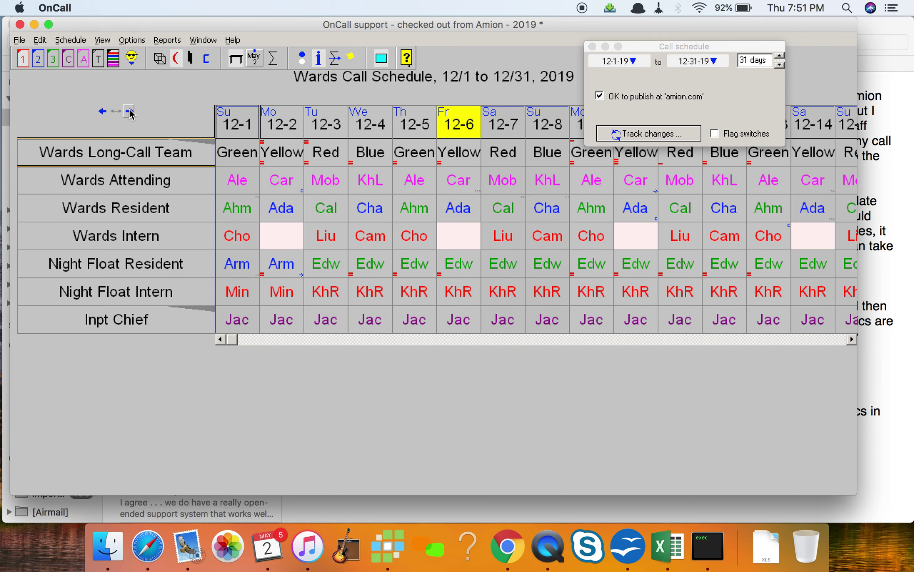
pyautogui.click(376, 135)
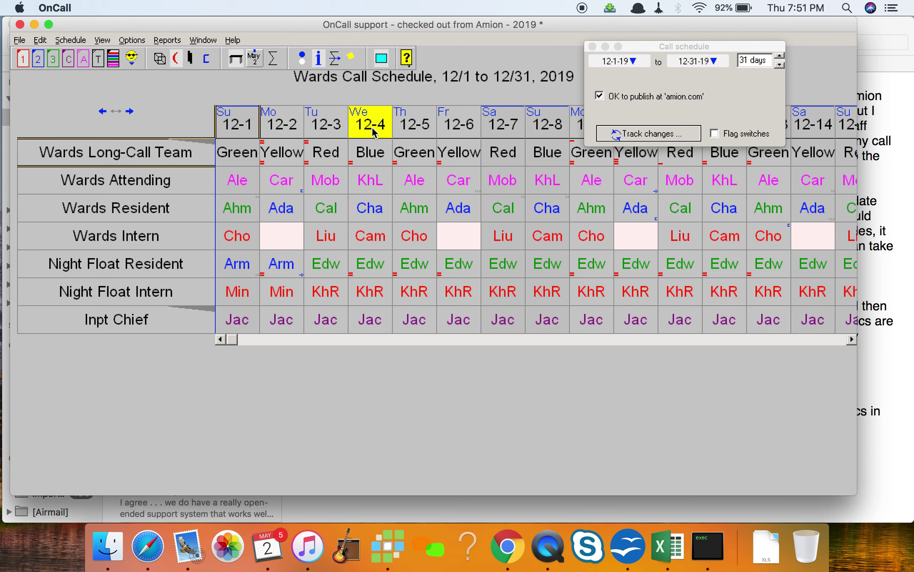
pyautogui.rightClick(373, 132)
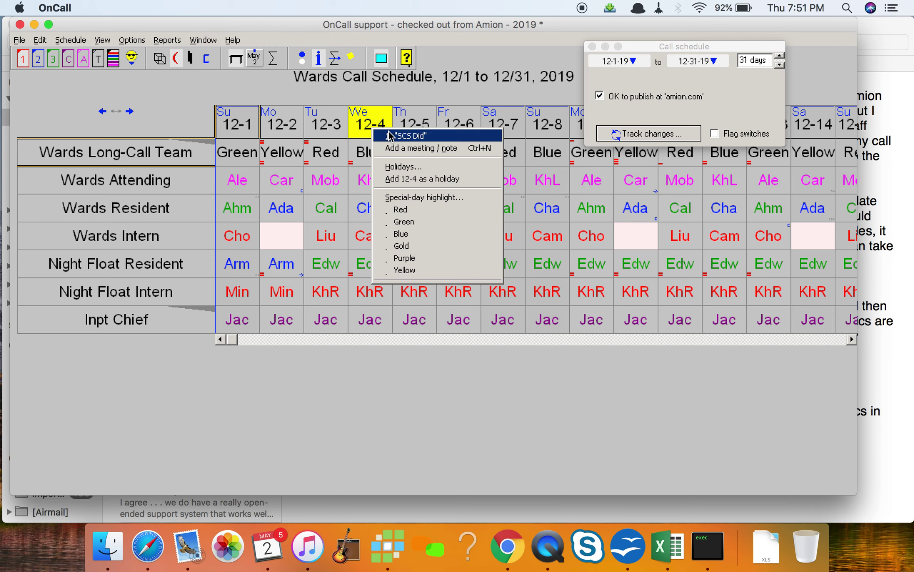
pyautogui.click(427, 136)
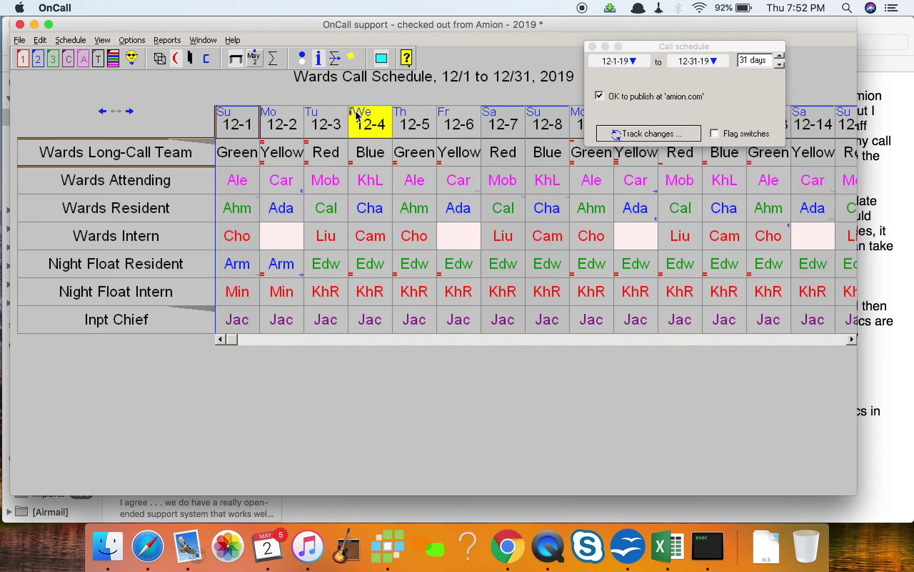
pyautogui.press('super+Tab')
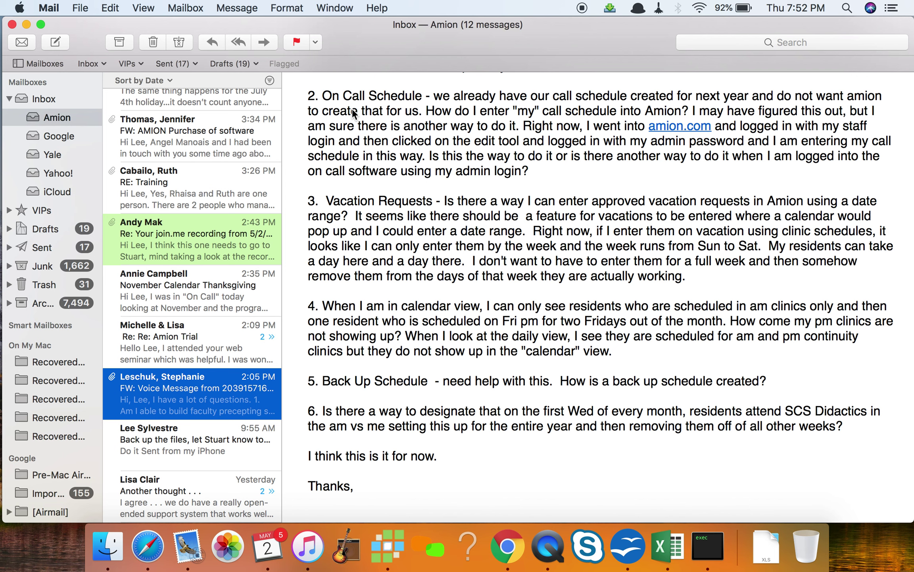
pyautogui.press('super+Tab')
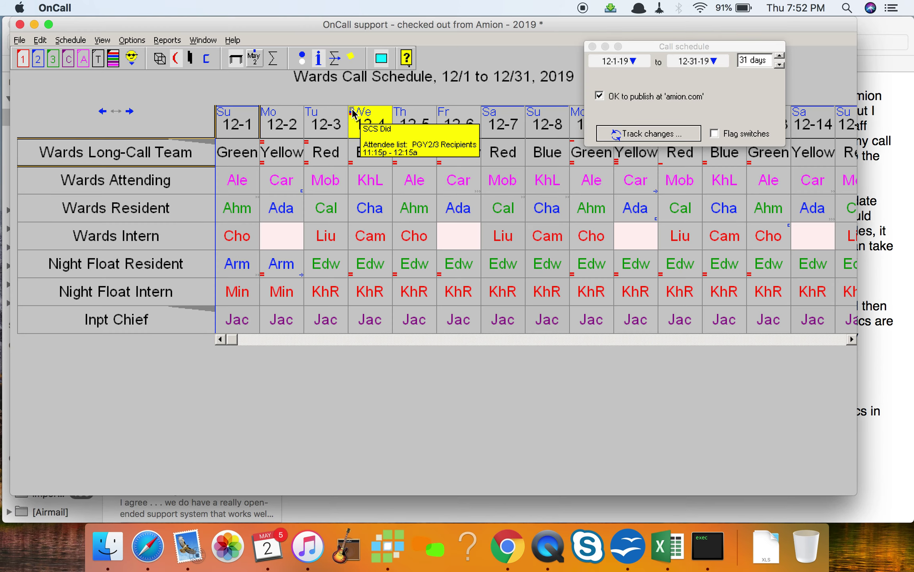